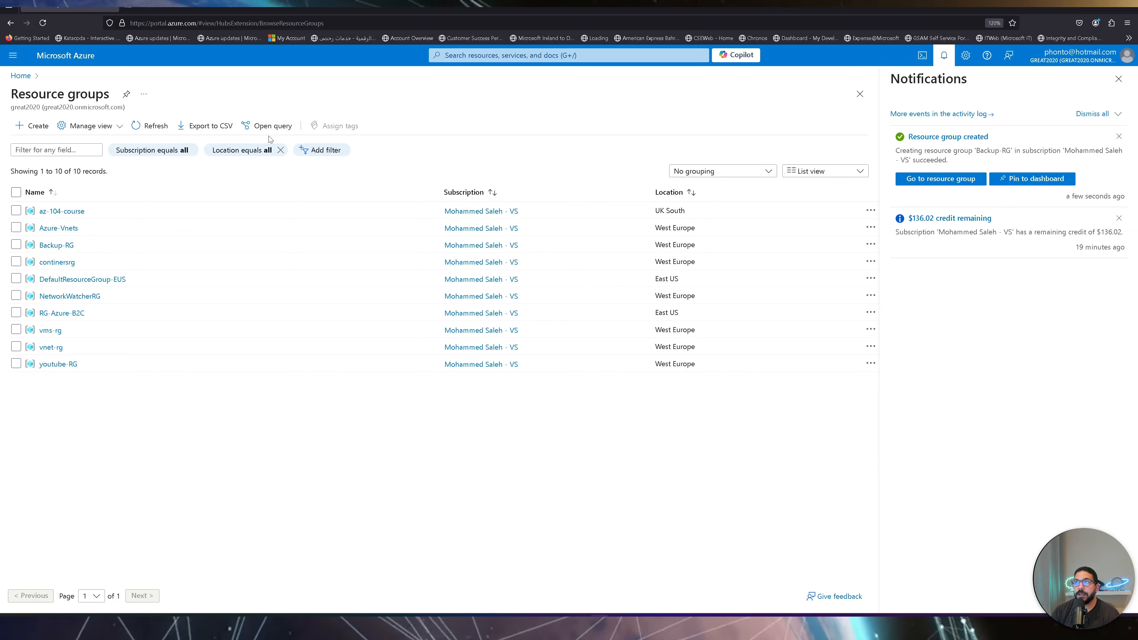
pyautogui.click(74, 57)
pyautogui.click(567, 55)
pyautogui.write('tr')
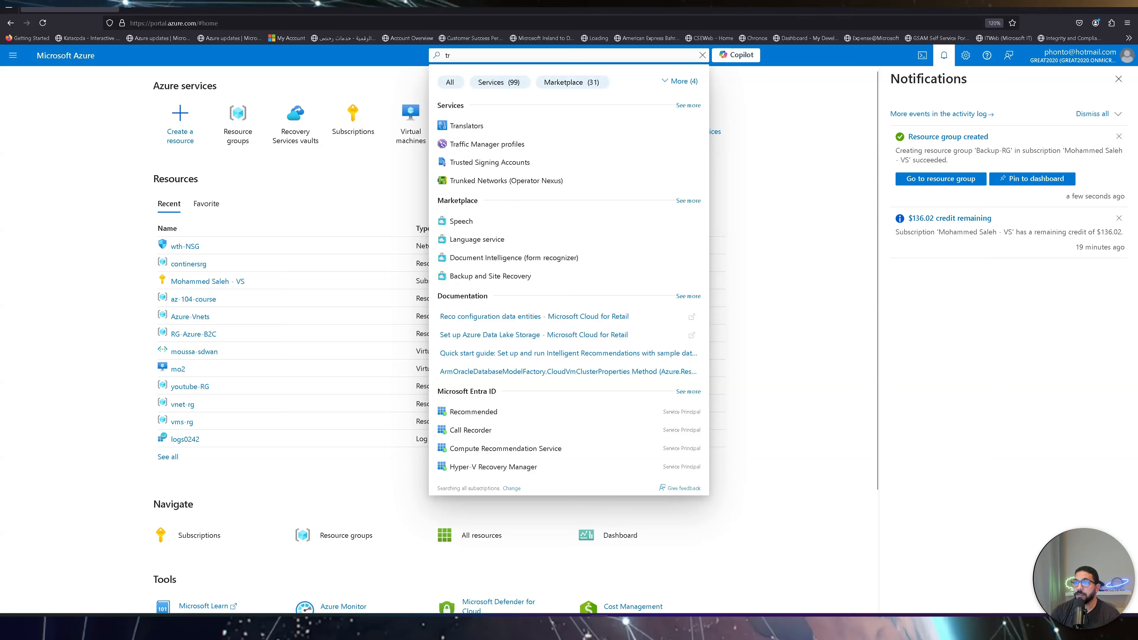
pyautogui.press('Return')
pyautogui.click(566, 55)
pyautogui.write('reco')
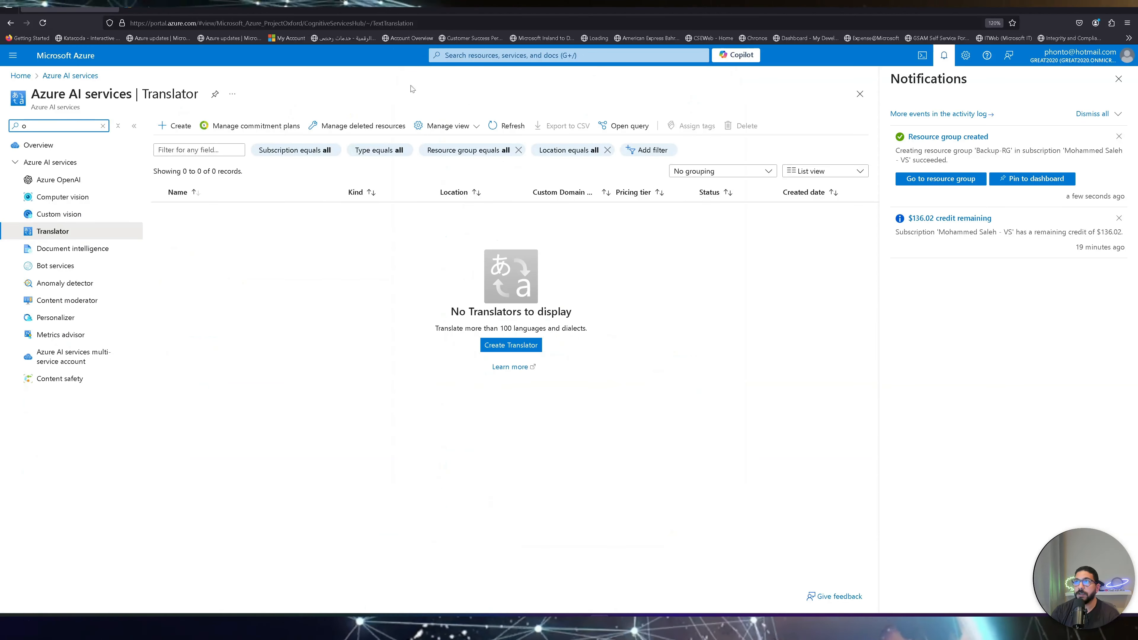
# Step: Search the portal for Recovery Services vaults and start creating a new vault
pyautogui.click(475, 56)
pyautogui.write('rec')
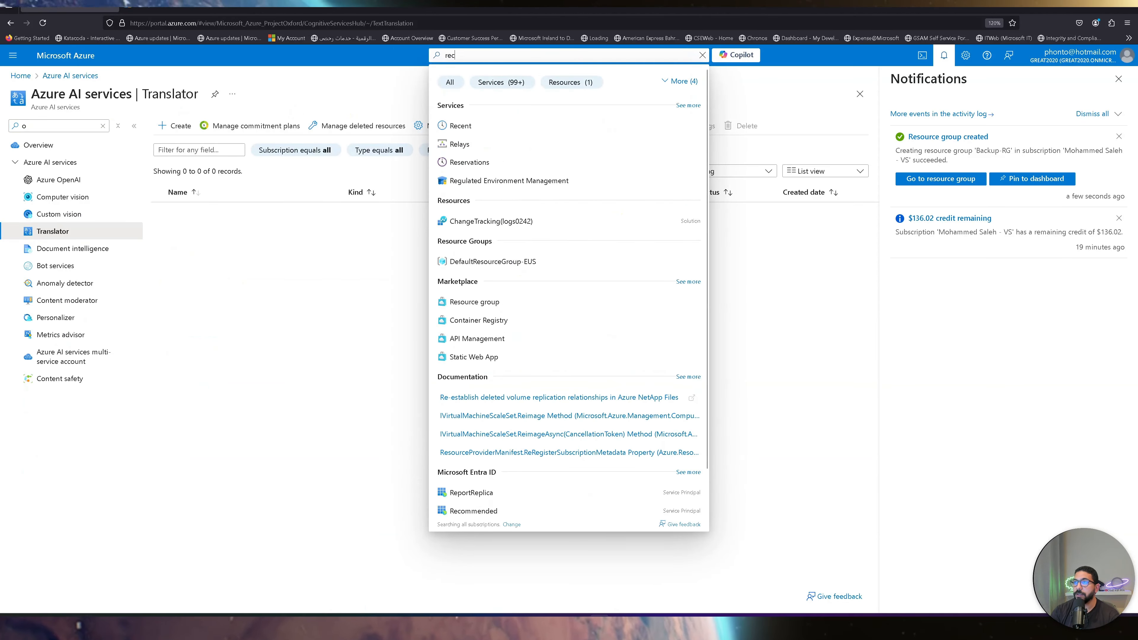
pyautogui.click(472, 146)
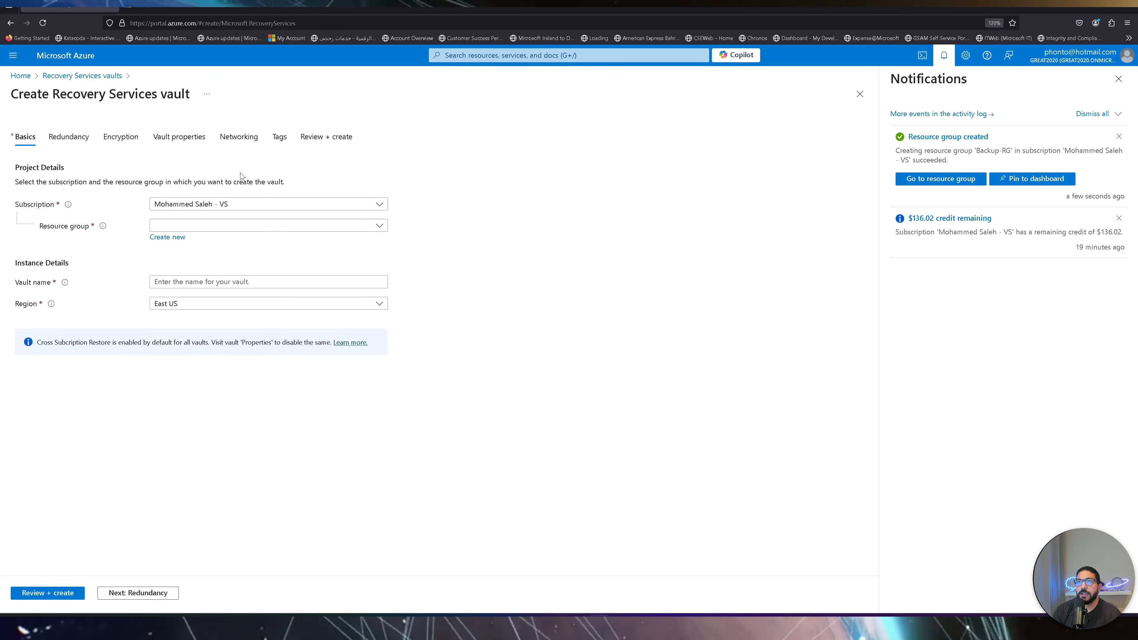
# Step: Keep the preselected subscription and assign the new vault to the Backup-RG resource group
pyautogui.doubleClick(263, 204)
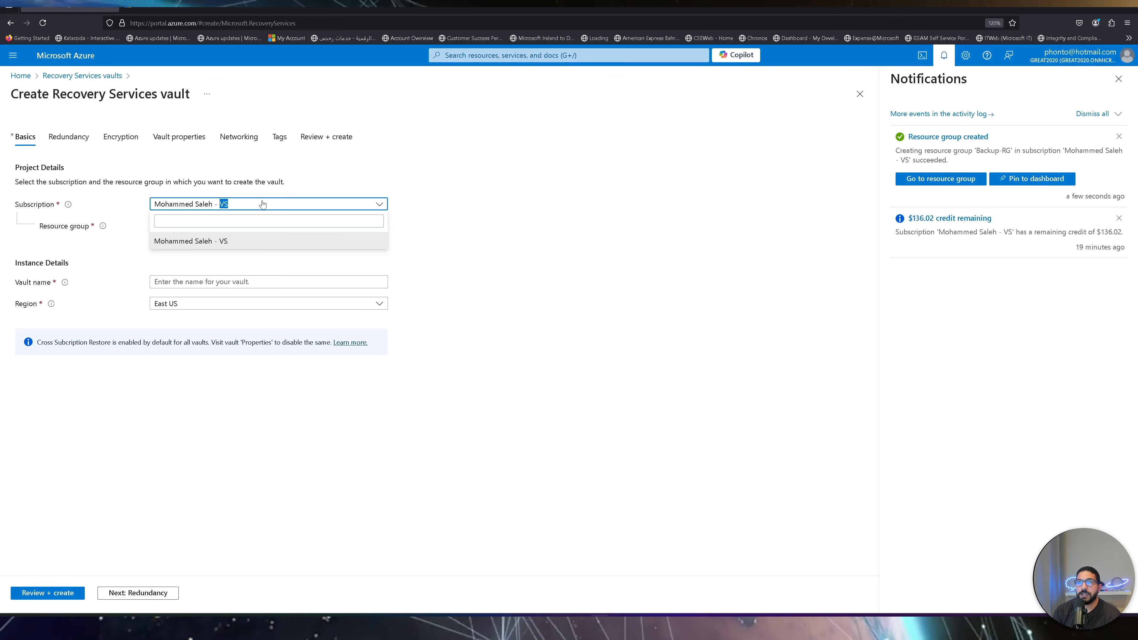
pyautogui.click(264, 226)
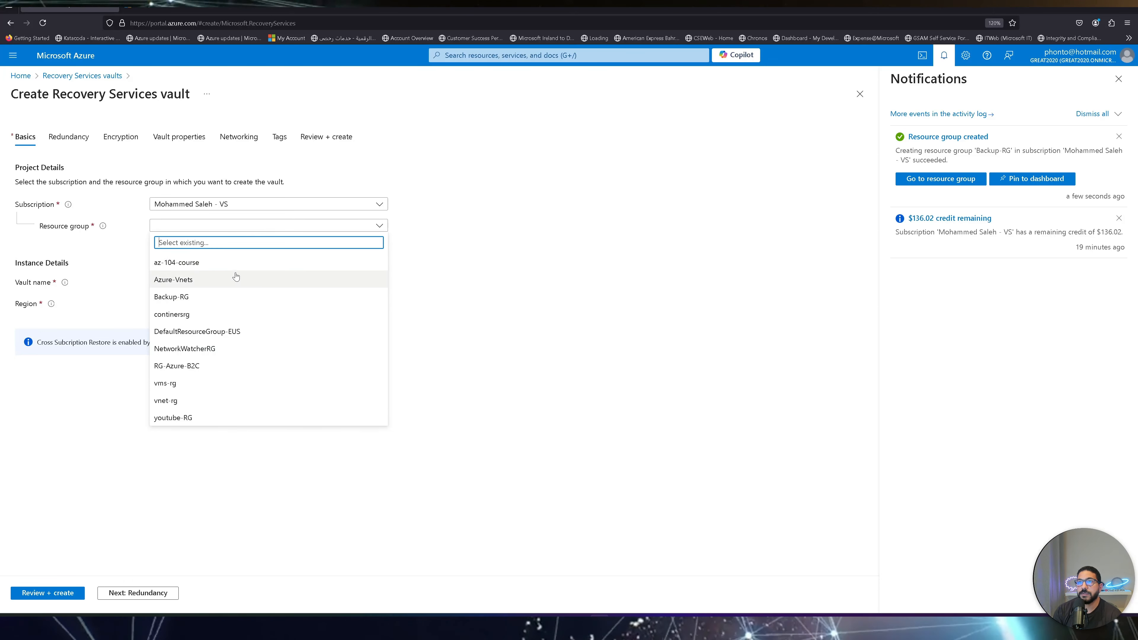
pyautogui.click(169, 297)
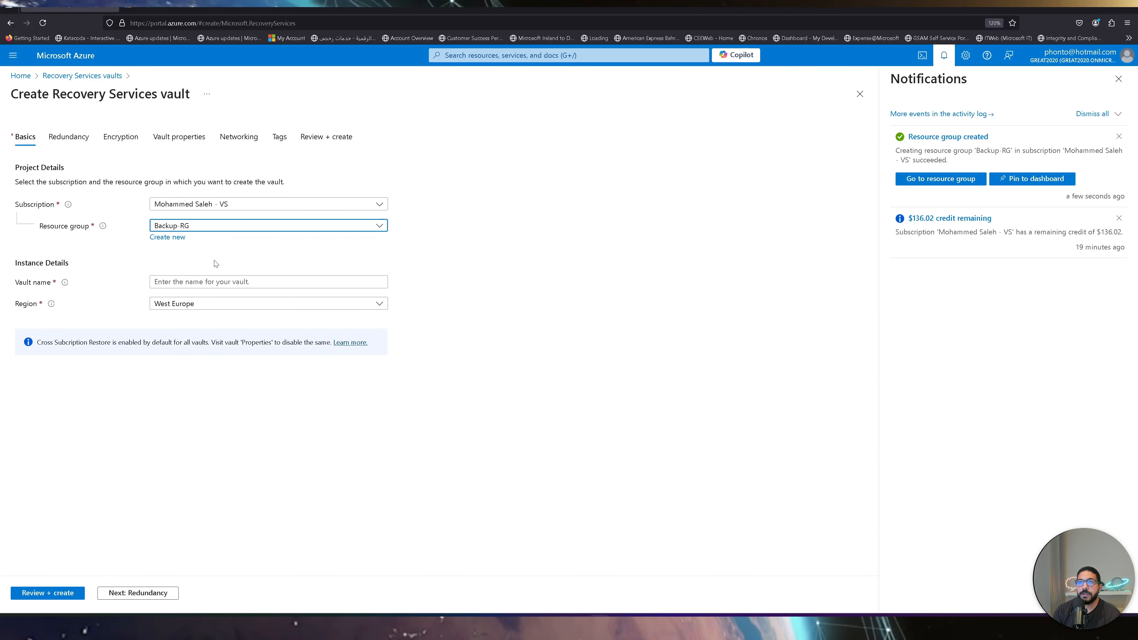
# Step: Name the new Recovery Services vault Backup1
pyautogui.click(202, 281)
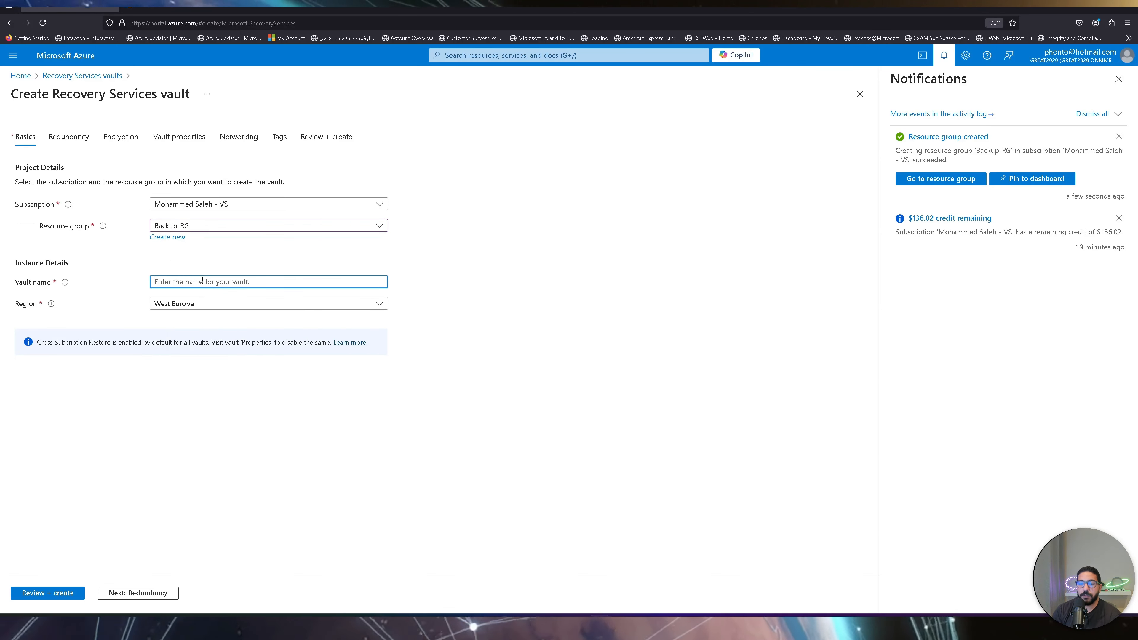
pyautogui.write('va')
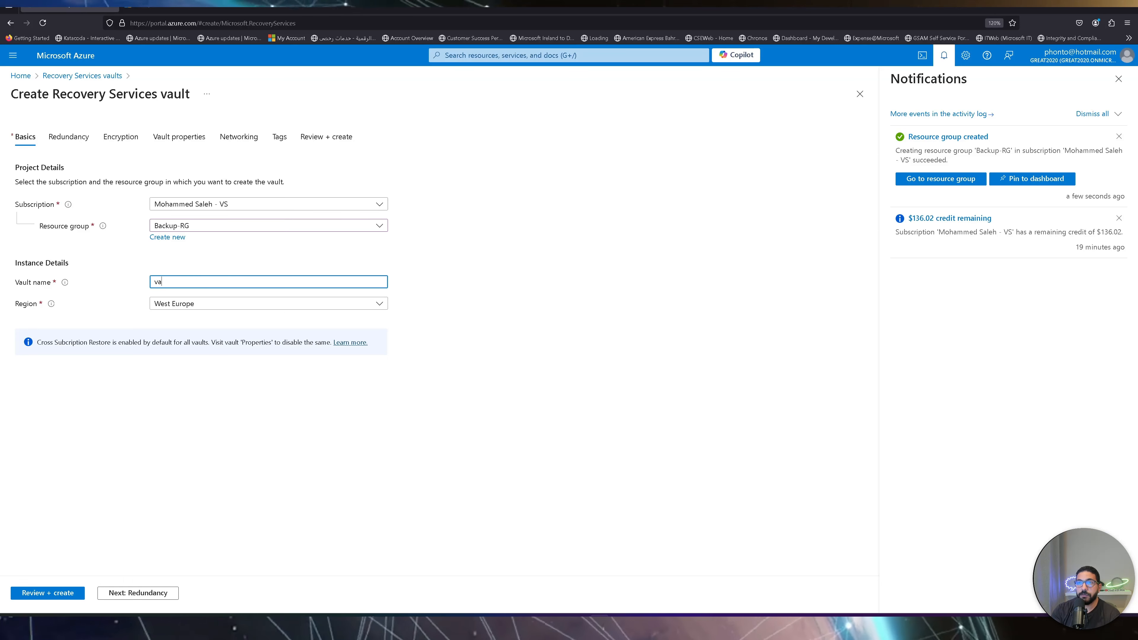
pyautogui.write('ul')
pyautogui.press('BackSpace')
pyautogui.press('BackSpace')
pyautogui.press('BackSpace')
pyautogui.press('BackSpace')
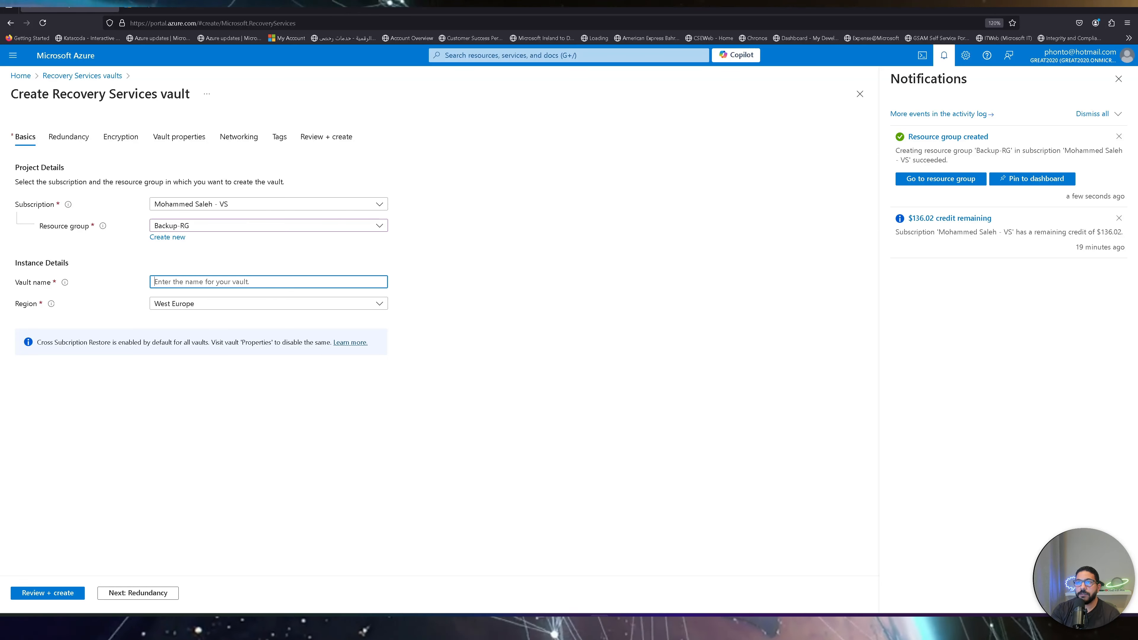
pyautogui.write('Backup1')
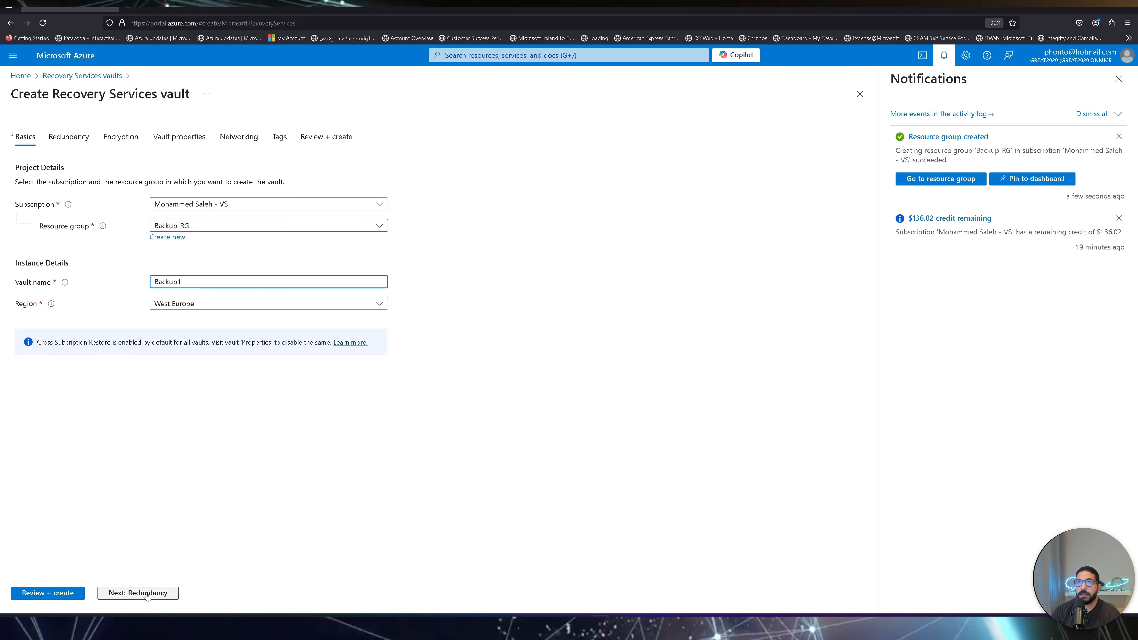
# Step: Set the vault's backup storage redundancy to Locally-redundant
pyautogui.click(138, 592)
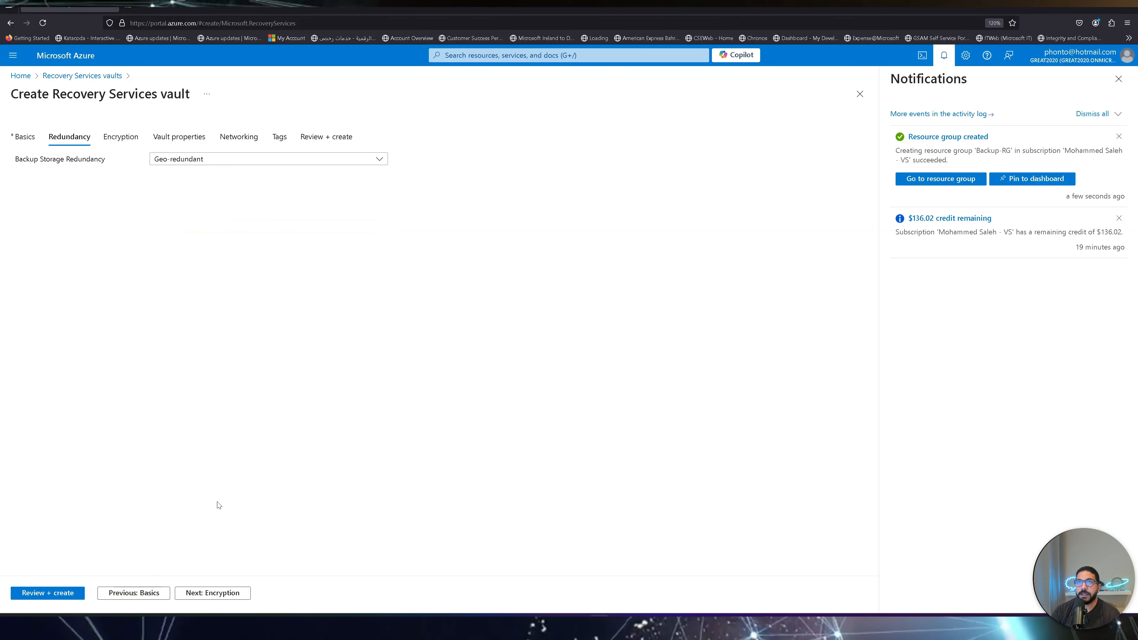
pyautogui.click(250, 167)
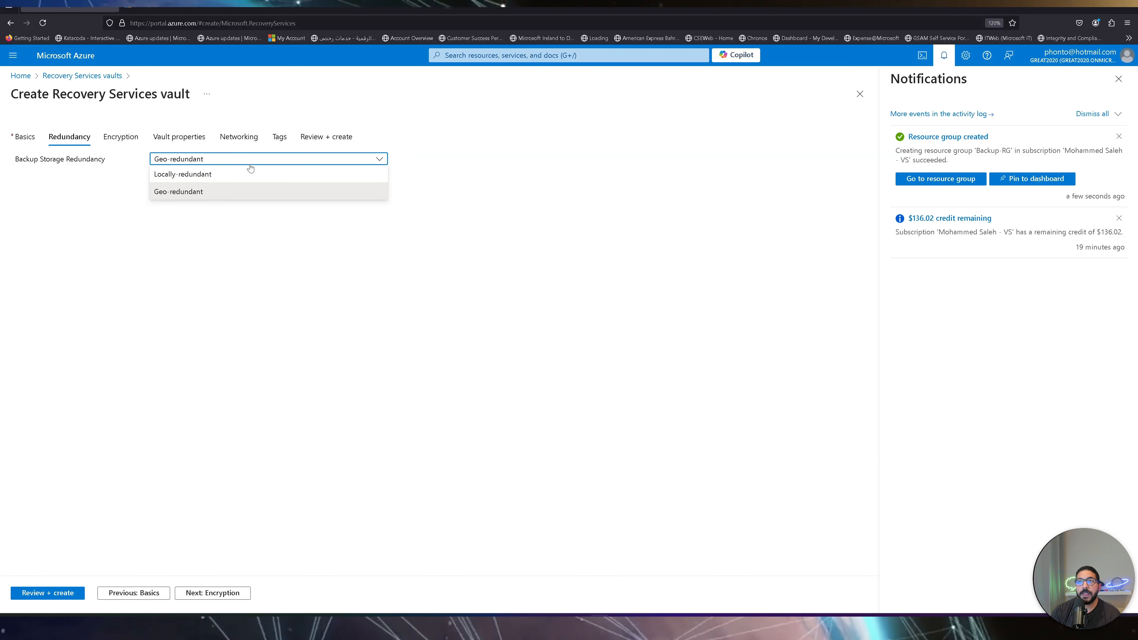
pyautogui.click(219, 174)
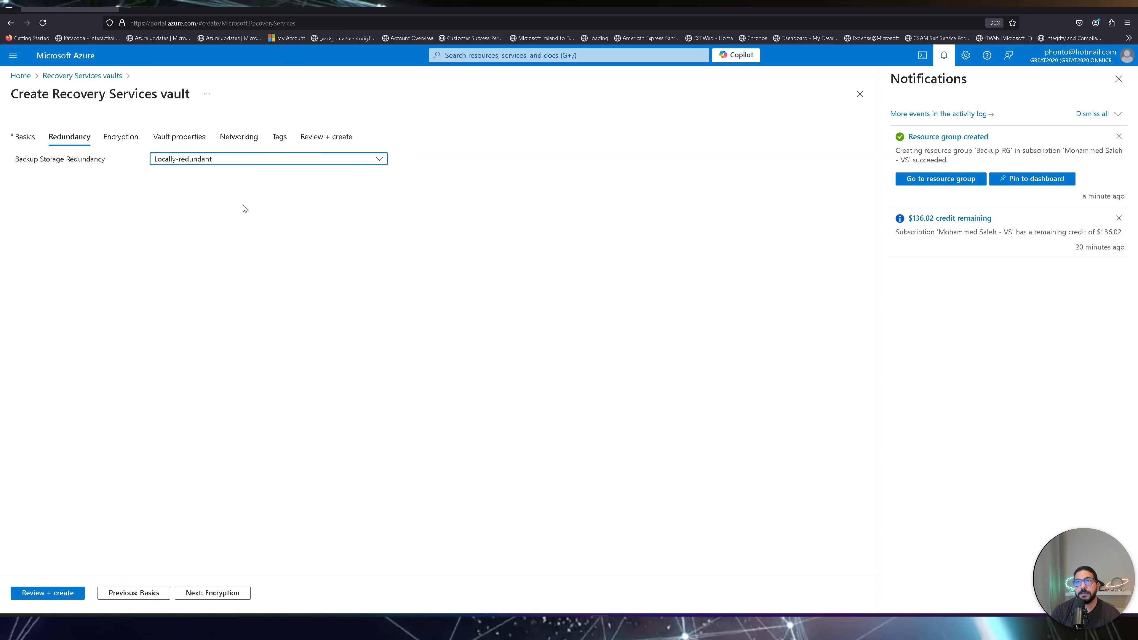
pyautogui.click(205, 160)
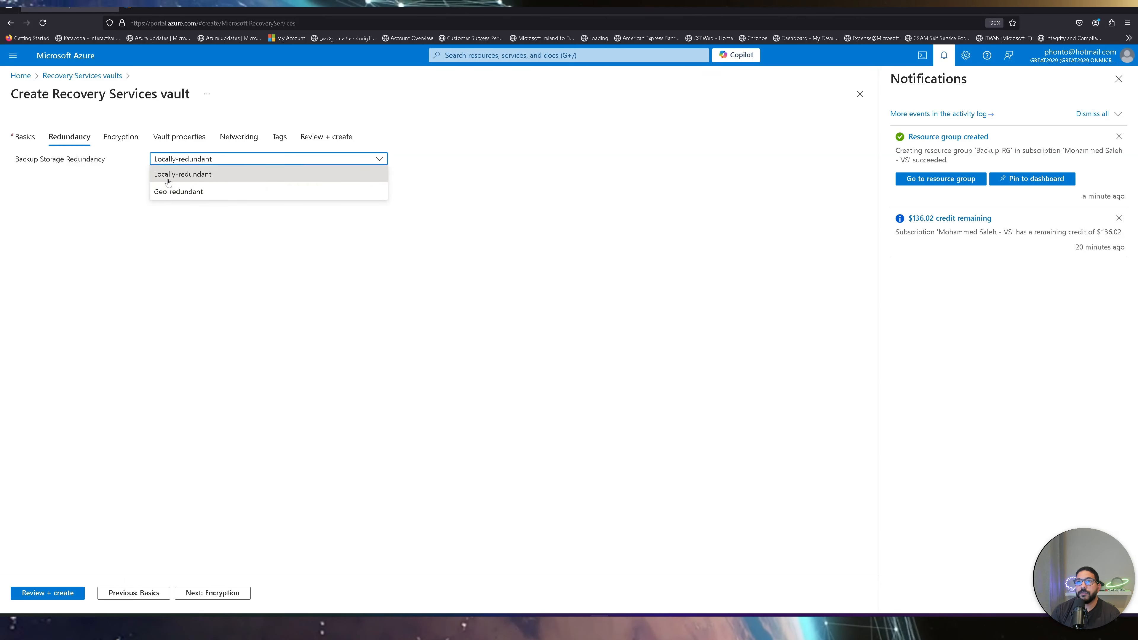
pyautogui.click(185, 176)
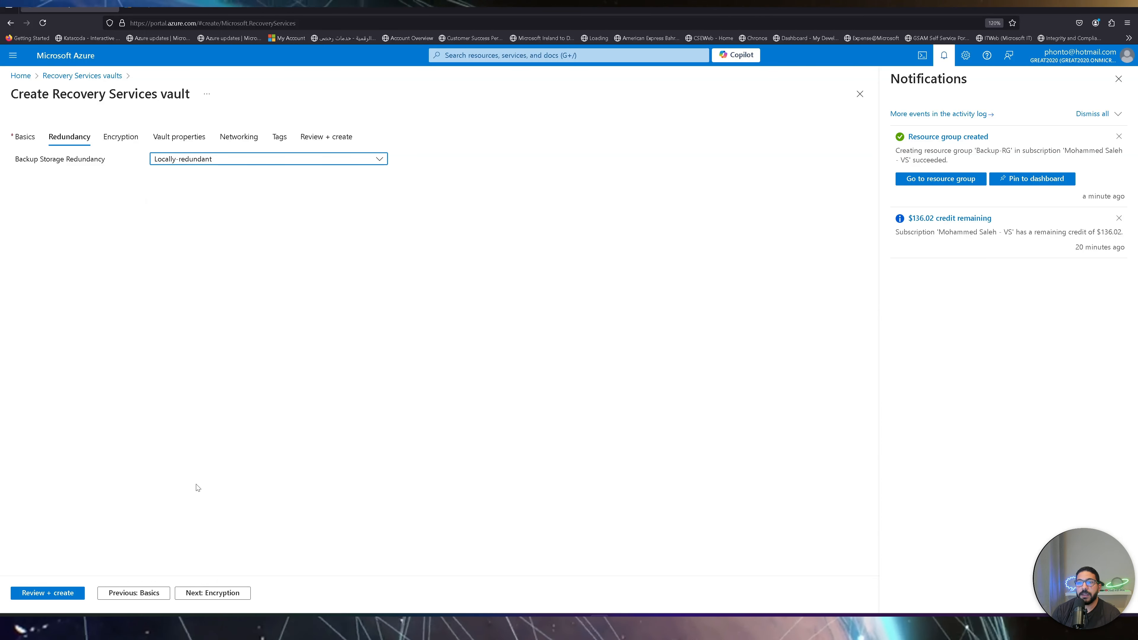
# Step: View the customer-managed key options in the vault's encryption settings and return to the Microsoft-managed key
pyautogui.click(222, 593)
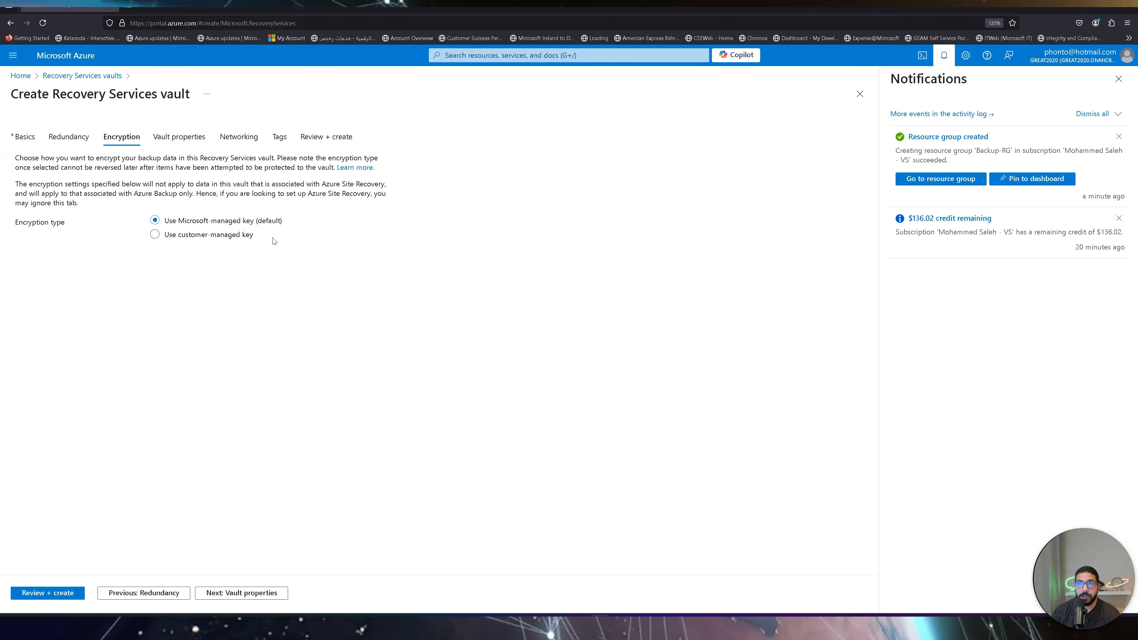
pyautogui.click(242, 240)
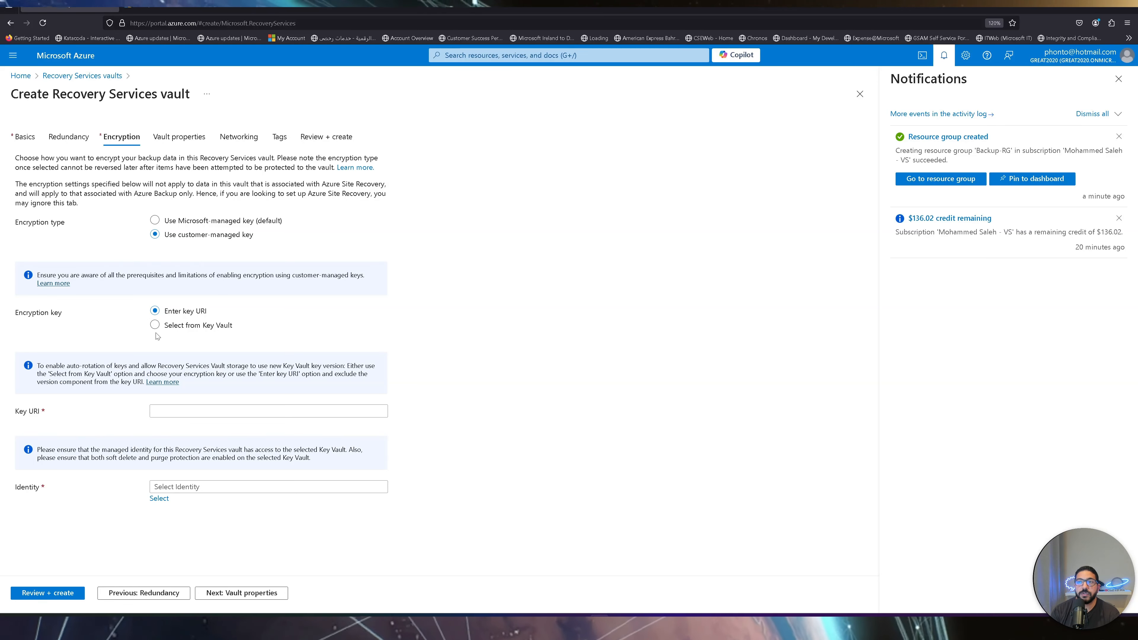
pyautogui.click(205, 221)
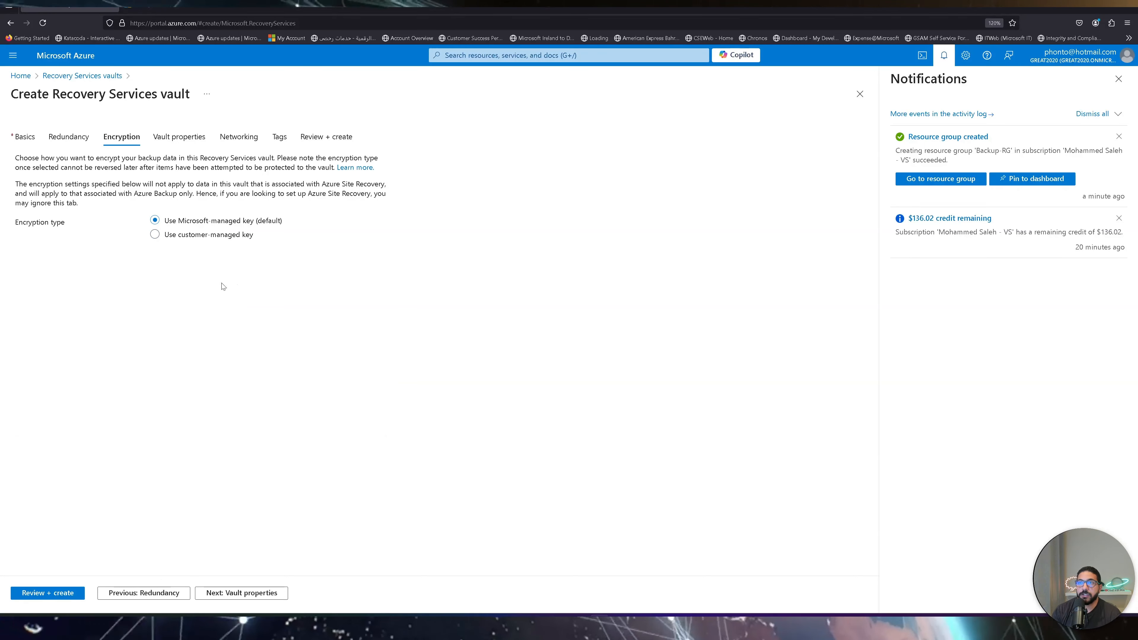
# Step: Review the vault's immutability setting and the private access networking option, keeping public access from all networks allowed
pyautogui.click(237, 591)
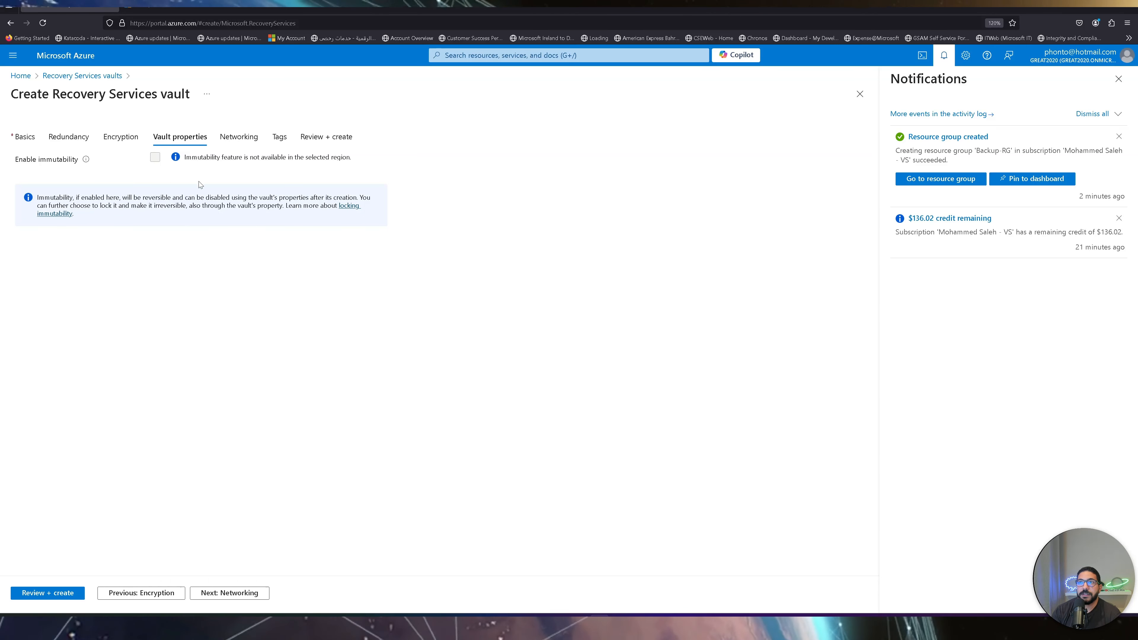
pyautogui.moveTo(222, 156); pyautogui.dragTo(342, 180)
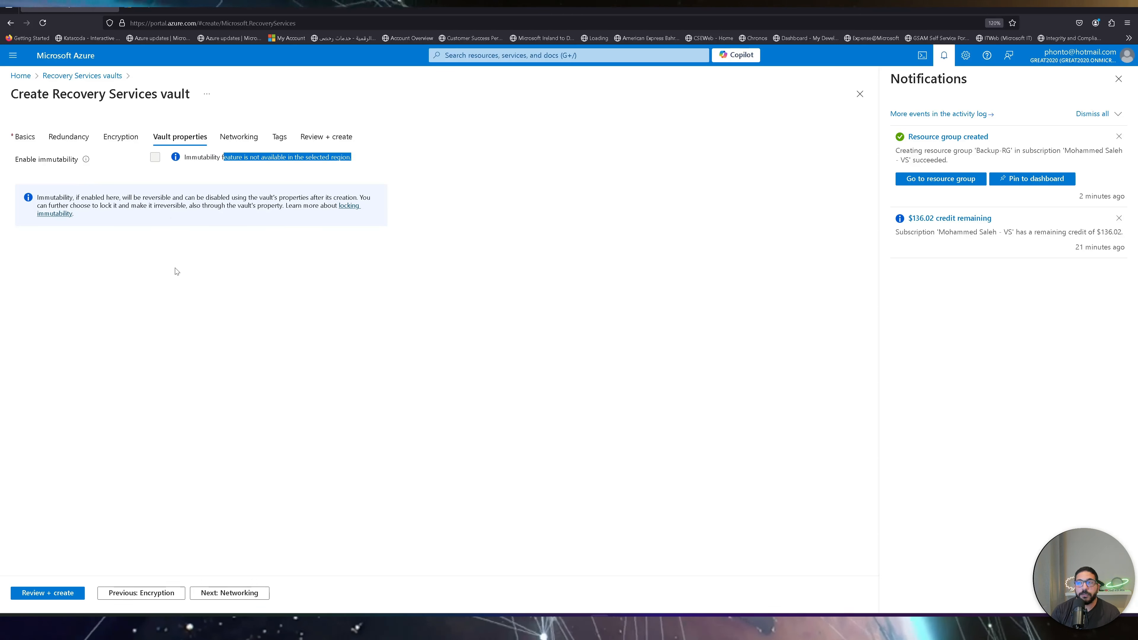
pyautogui.click(232, 597)
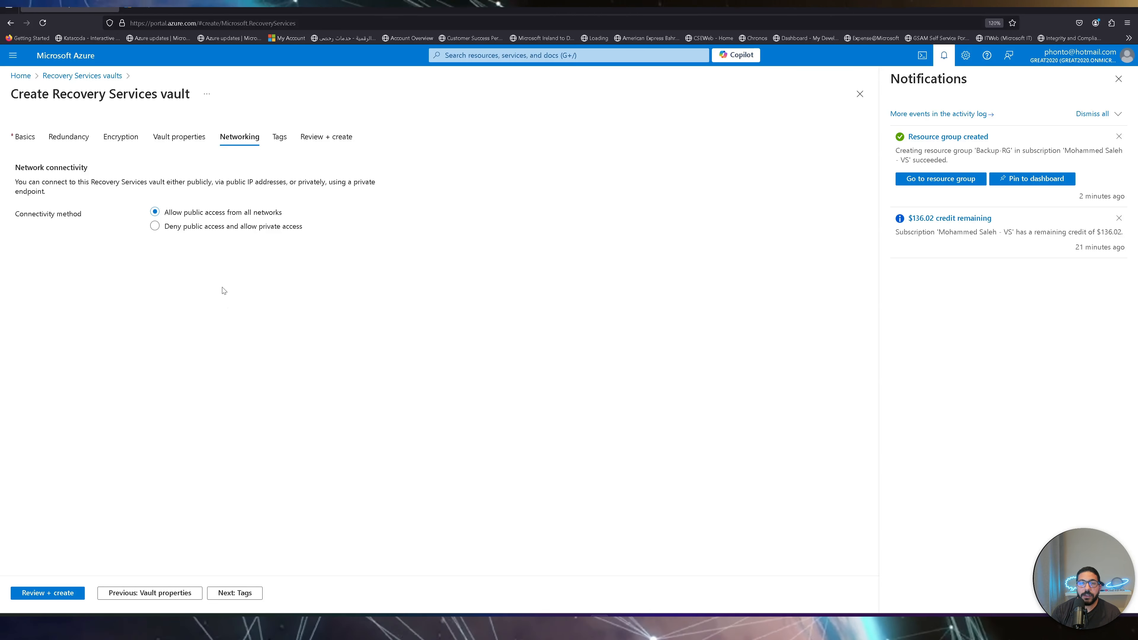
pyautogui.click(202, 230)
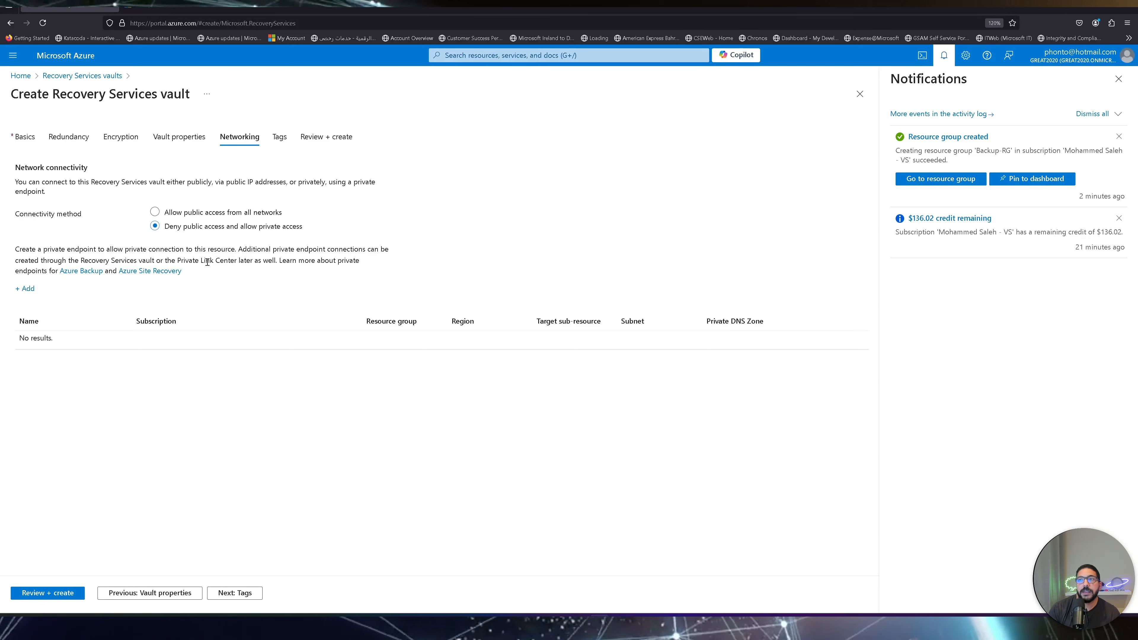
pyautogui.click(213, 216)
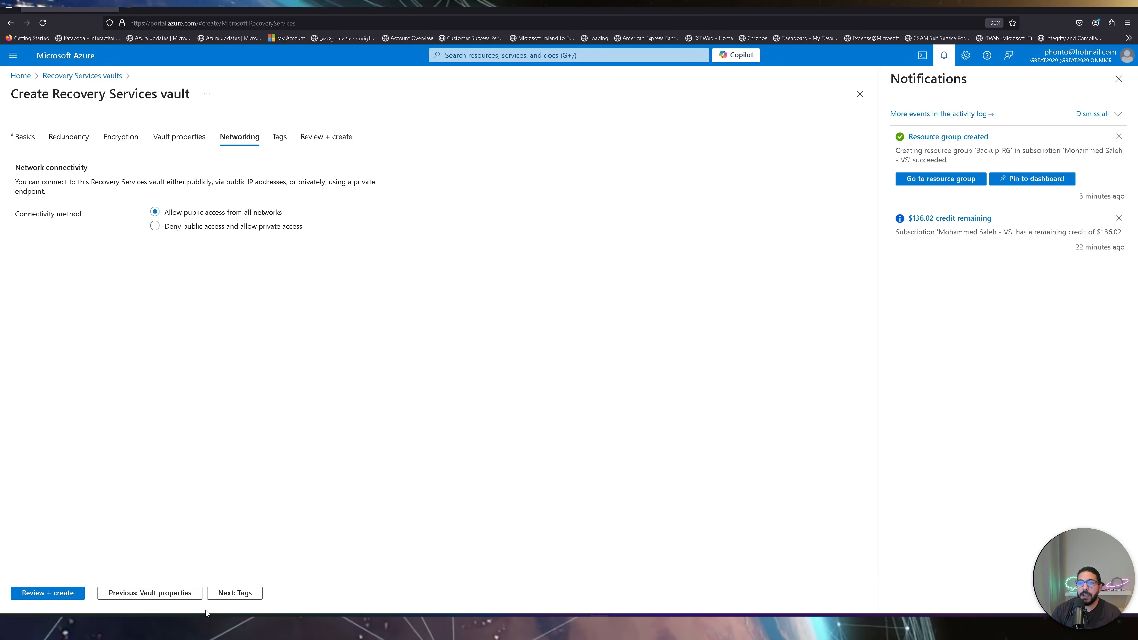
# Step: Create the vault without tags, and open the new resource once its deployment is complete
pyautogui.click(232, 593)
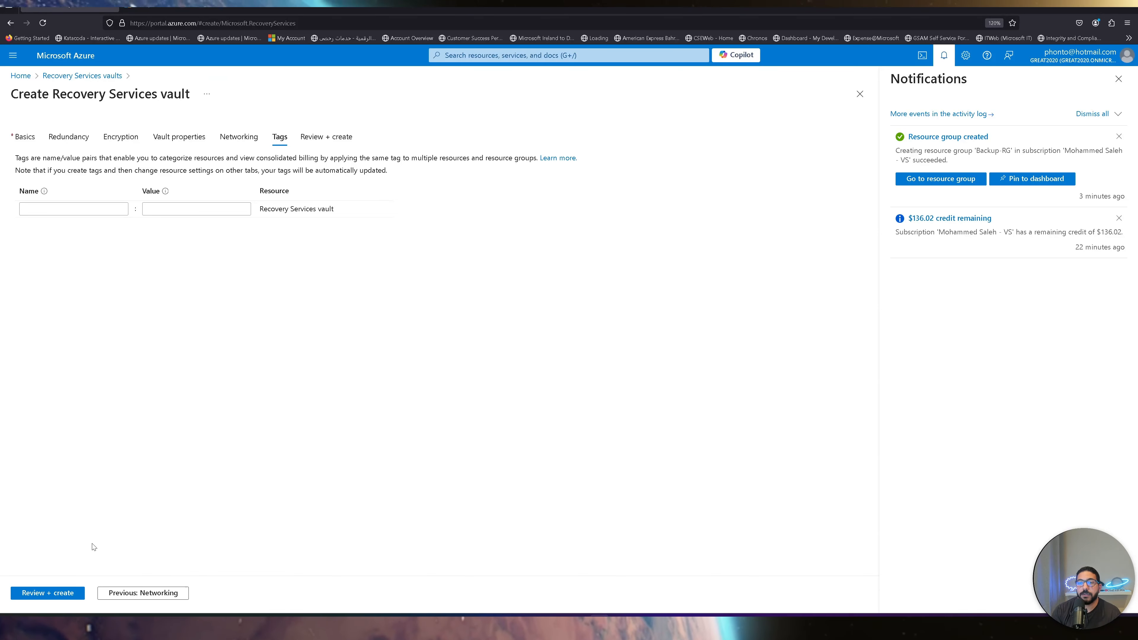
pyautogui.click(54, 591)
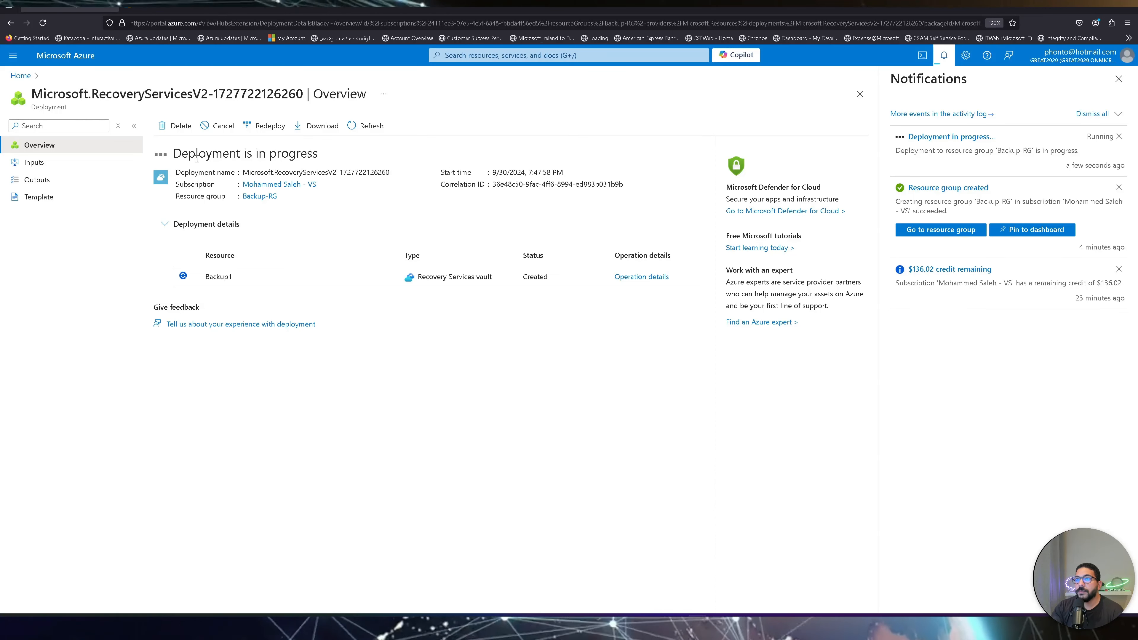
pyautogui.moveTo(197, 155); pyautogui.dragTo(307, 155)
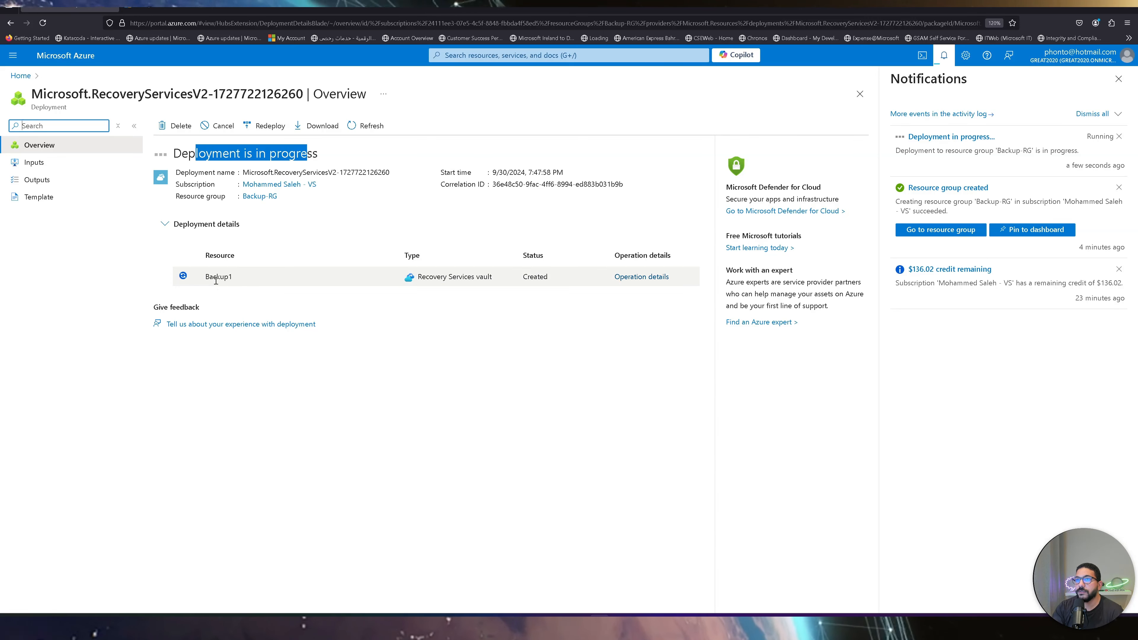
pyautogui.doubleClick(215, 277)
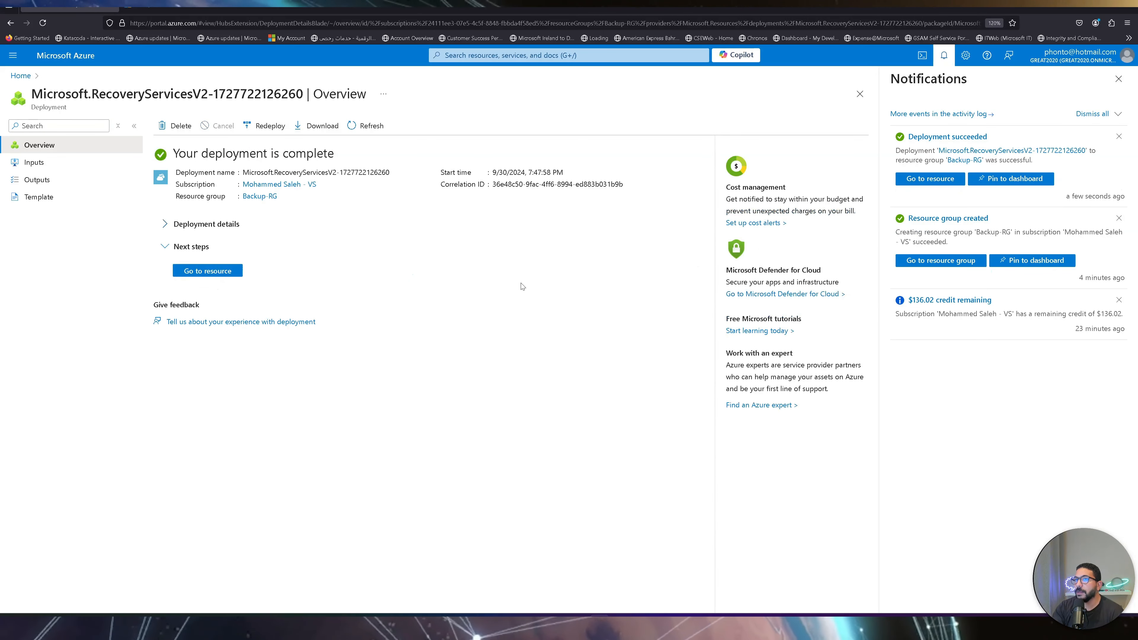
pyautogui.moveTo(202, 154); pyautogui.dragTo(370, 158)
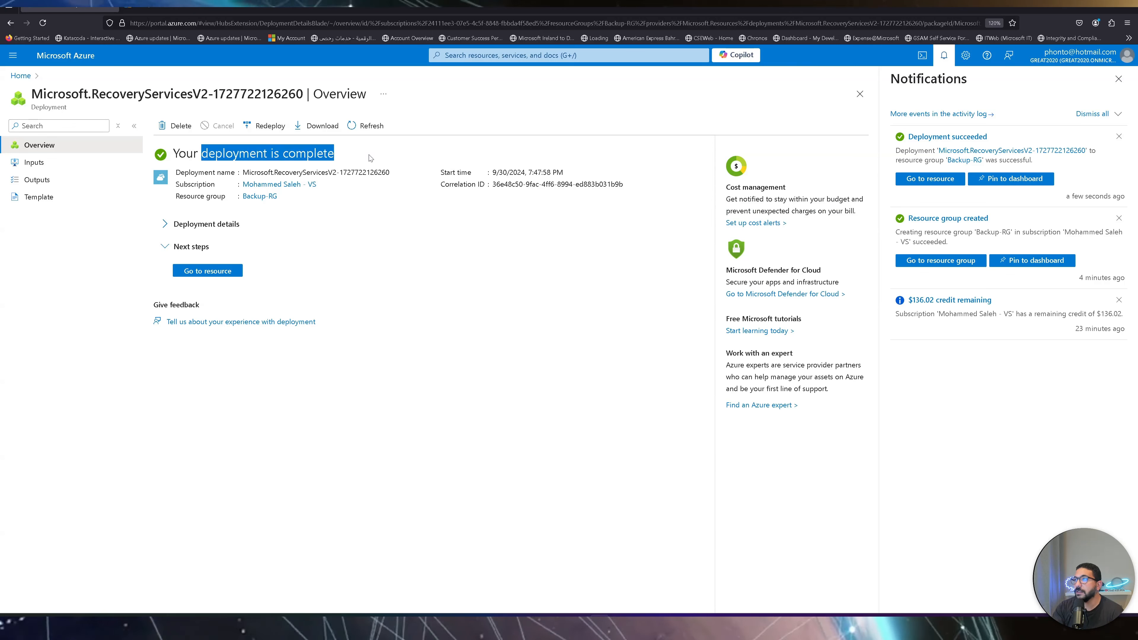
pyautogui.click(944, 55)
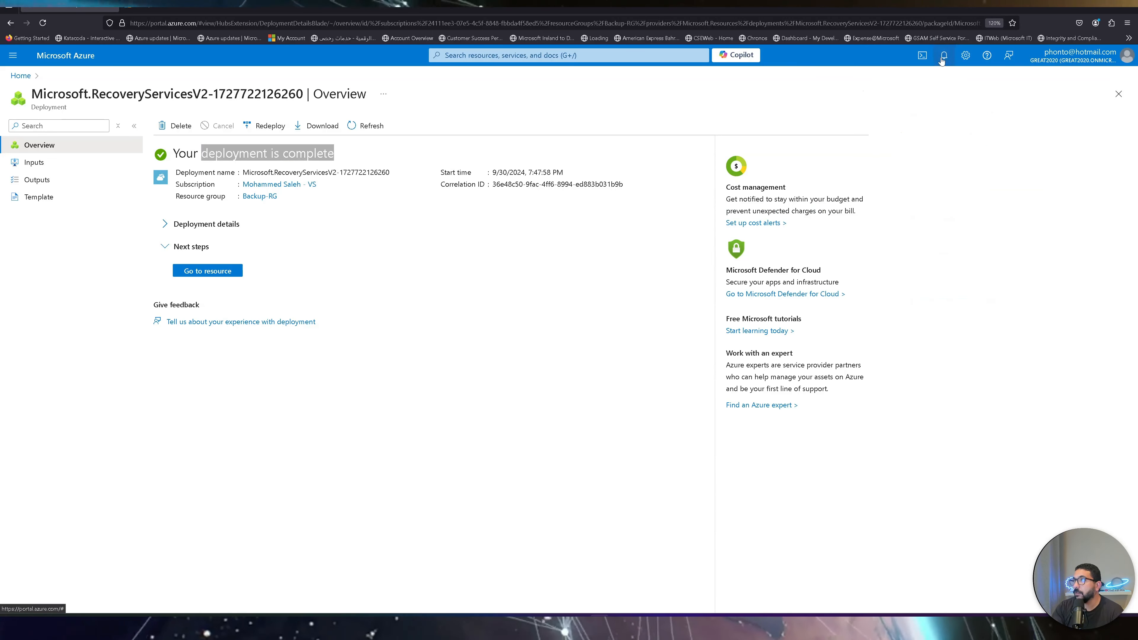
pyautogui.click(944, 55)
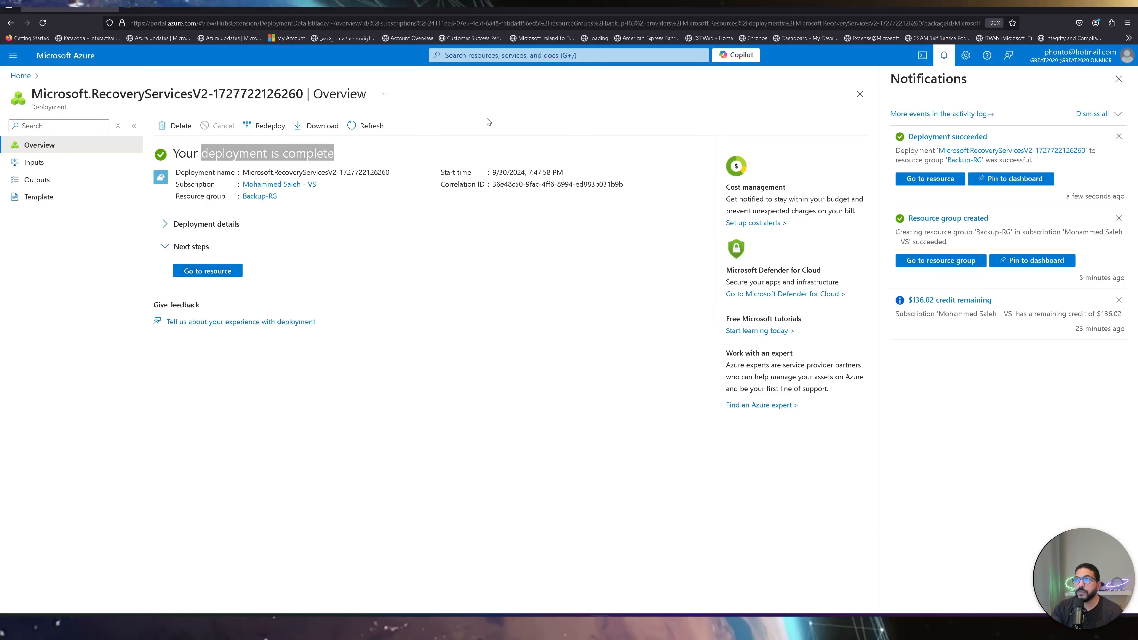
pyautogui.click(205, 272)
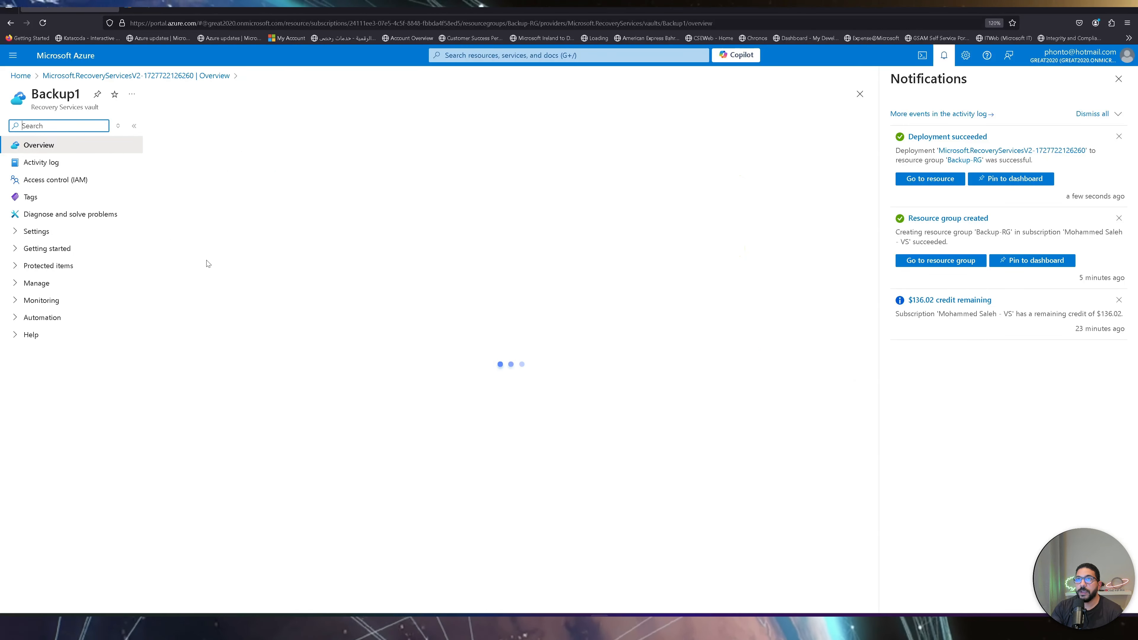
# Step: Search the portal for Recovery Services vaults, open the list of vaults and close the notifications pane
pyautogui.click(74, 65)
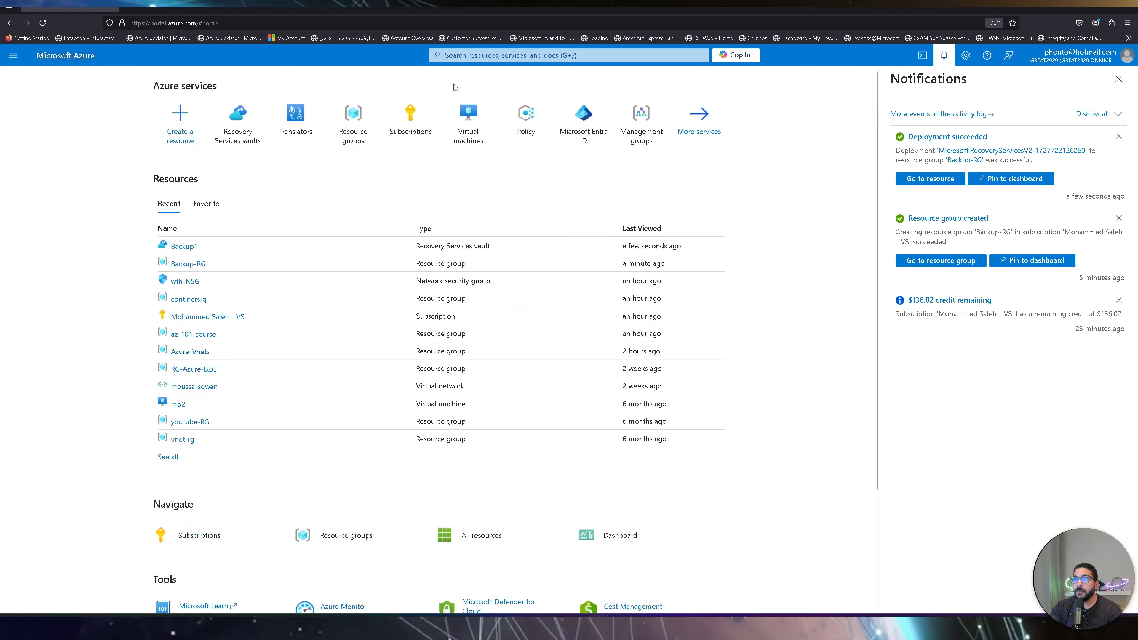
pyautogui.click(473, 55)
pyautogui.write('rec')
pyautogui.click(486, 146)
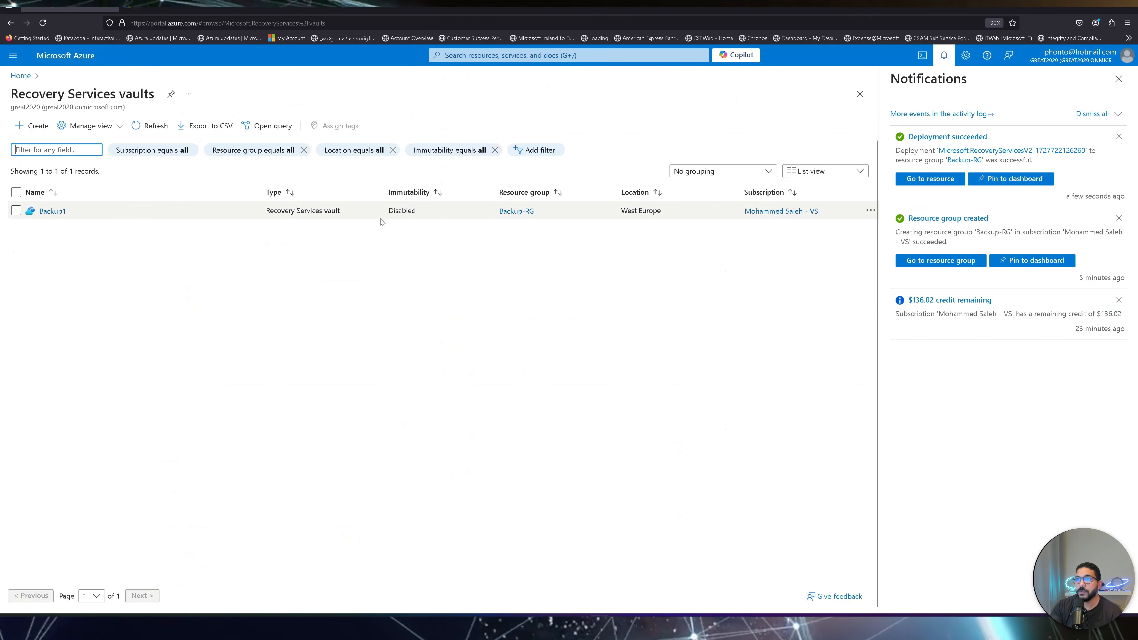
pyautogui.click(1118, 79)
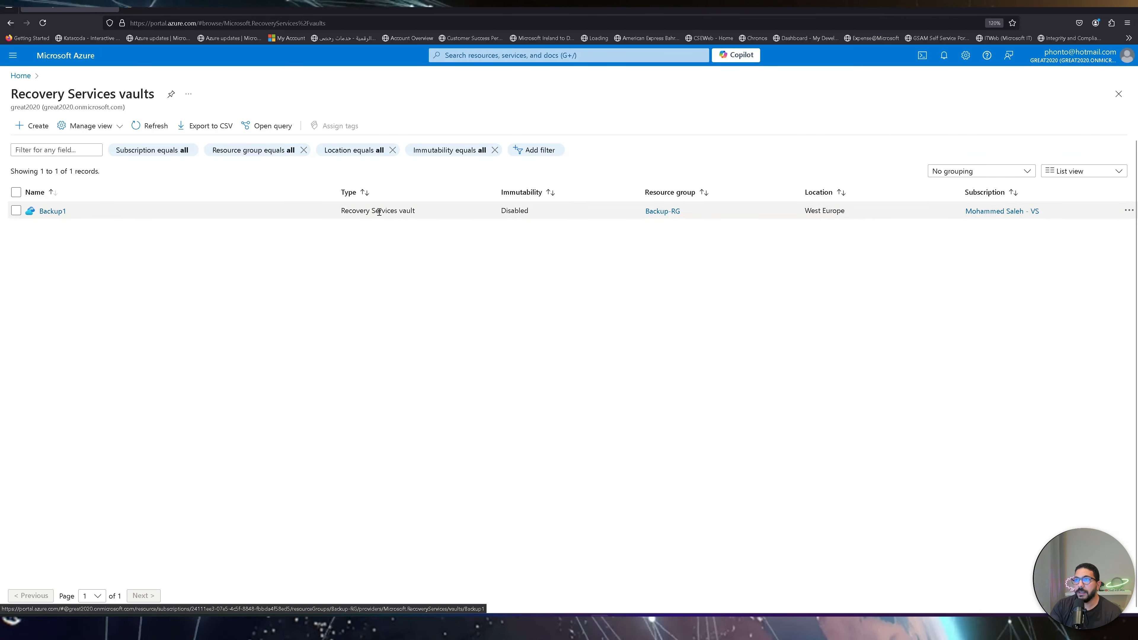
# Step: Check the immutability status and location listed for the Backup1 vault, and open the vault
pyautogui.click(500, 210)
pyautogui.moveTo(501, 210); pyautogui.dragTo(525, 210)
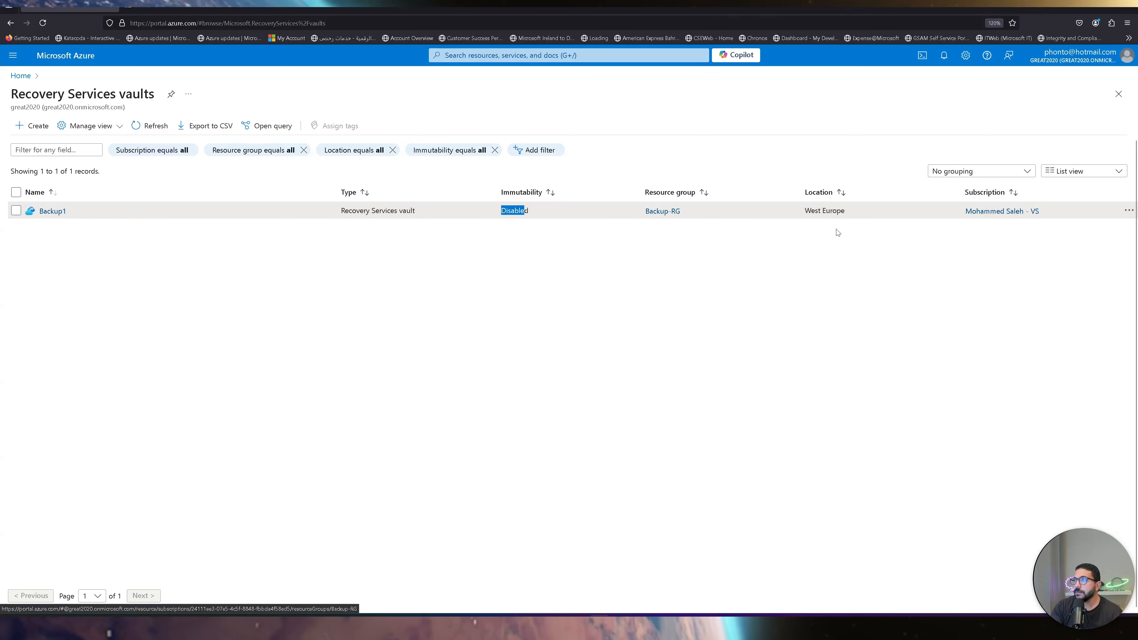
pyautogui.moveTo(841, 210); pyautogui.dragTo(811, 211)
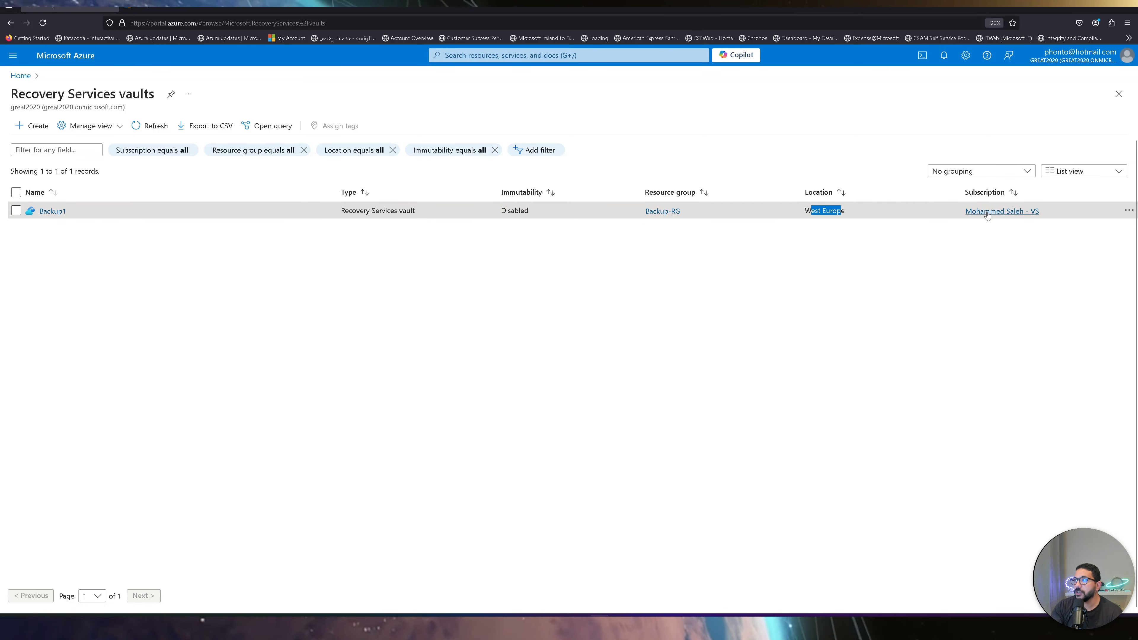
pyautogui.click(53, 211)
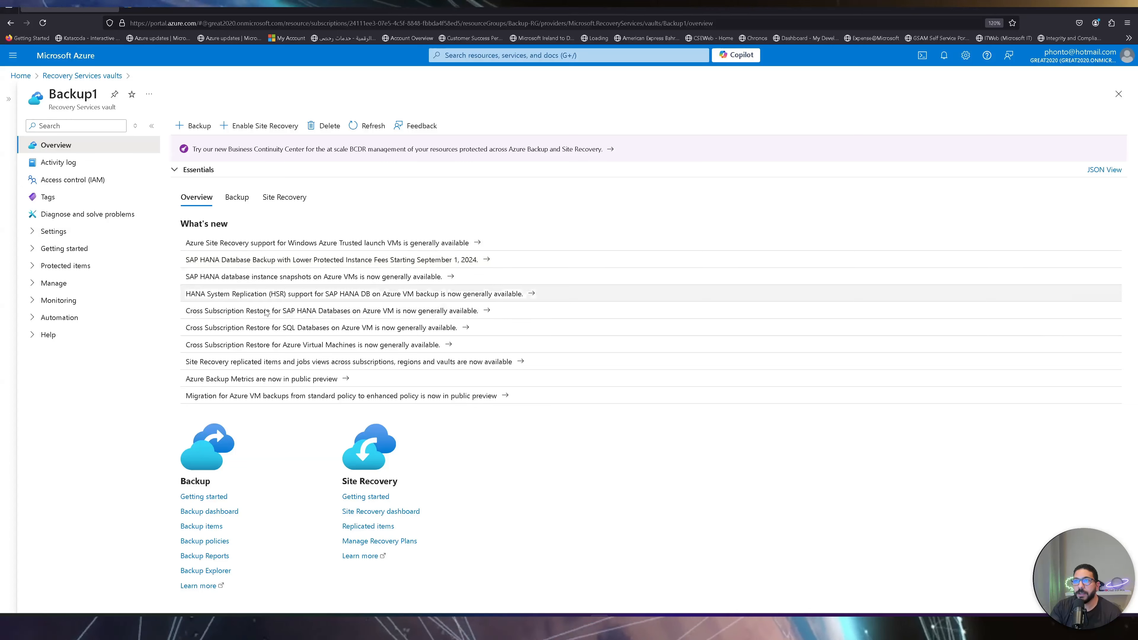
# Step: Review the Backup summary of the Backup1 vault, including its backup alerts, jobs, usage and network settings
pyautogui.click(237, 197)
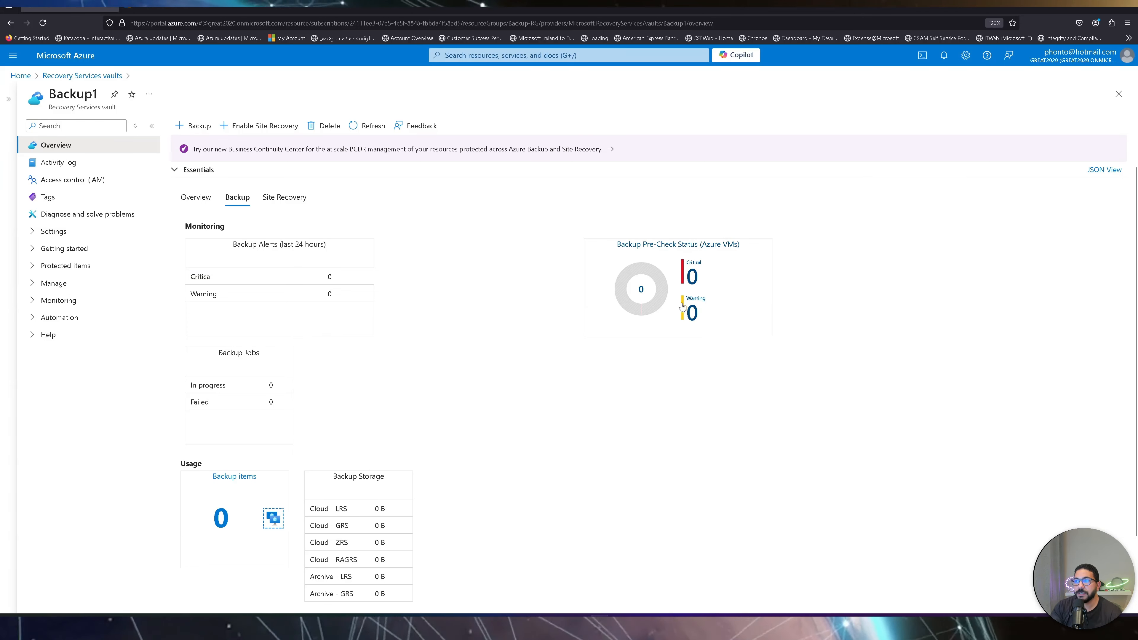
pyautogui.scroll(-2, 548, 349)
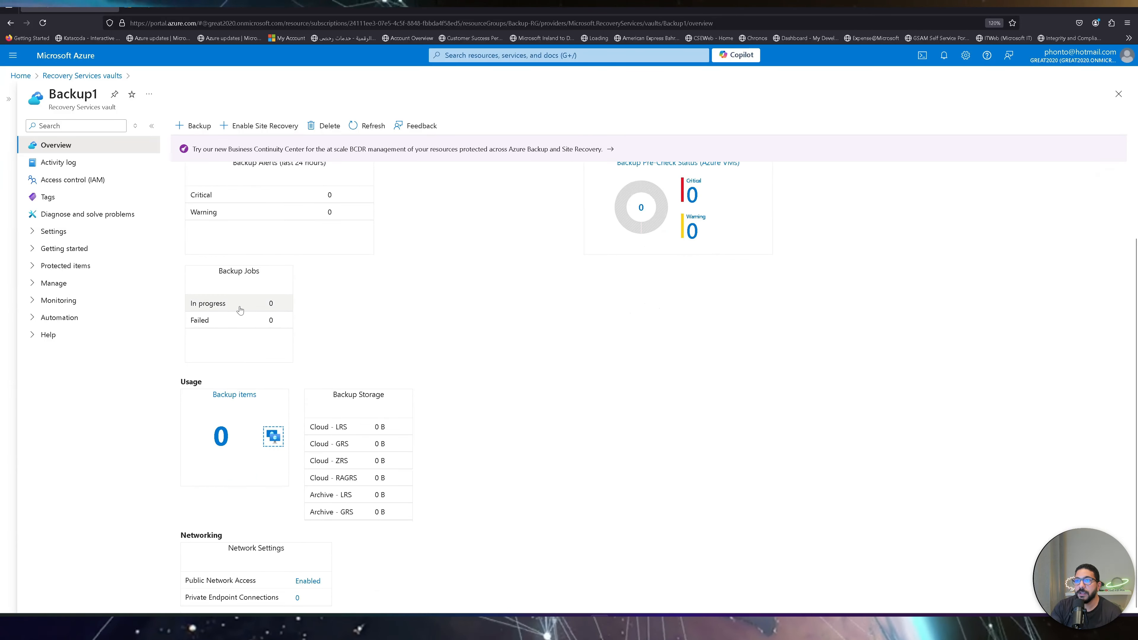
pyautogui.moveTo(203, 304); pyautogui.dragTo(252, 271)
pyautogui.scroll(1, 251, 470)
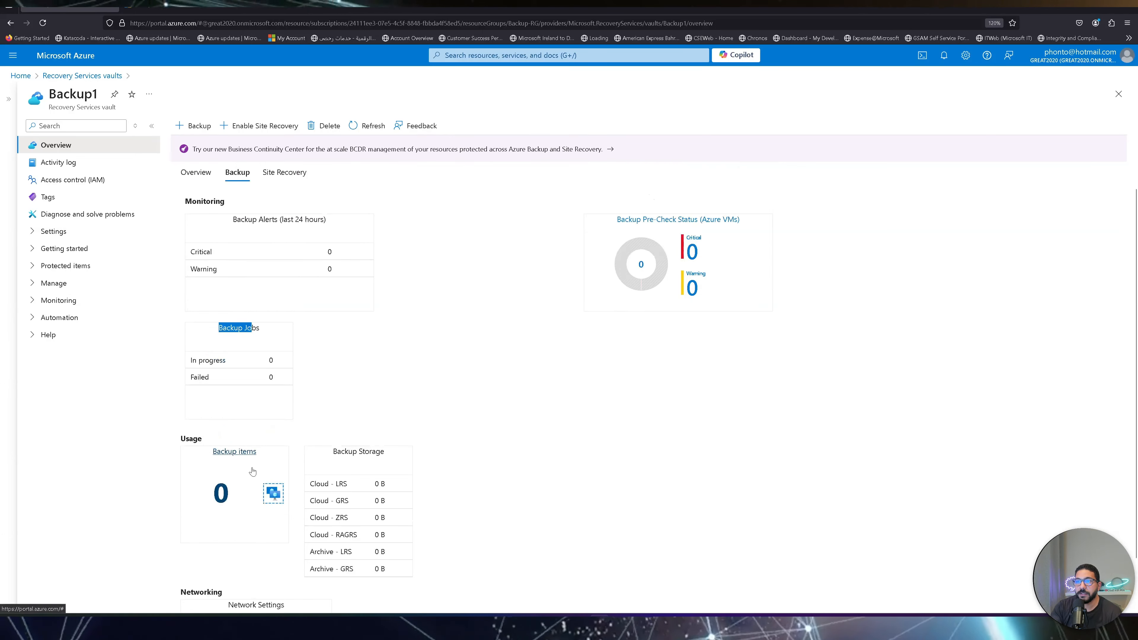
pyautogui.scroll(-1, 253, 470)
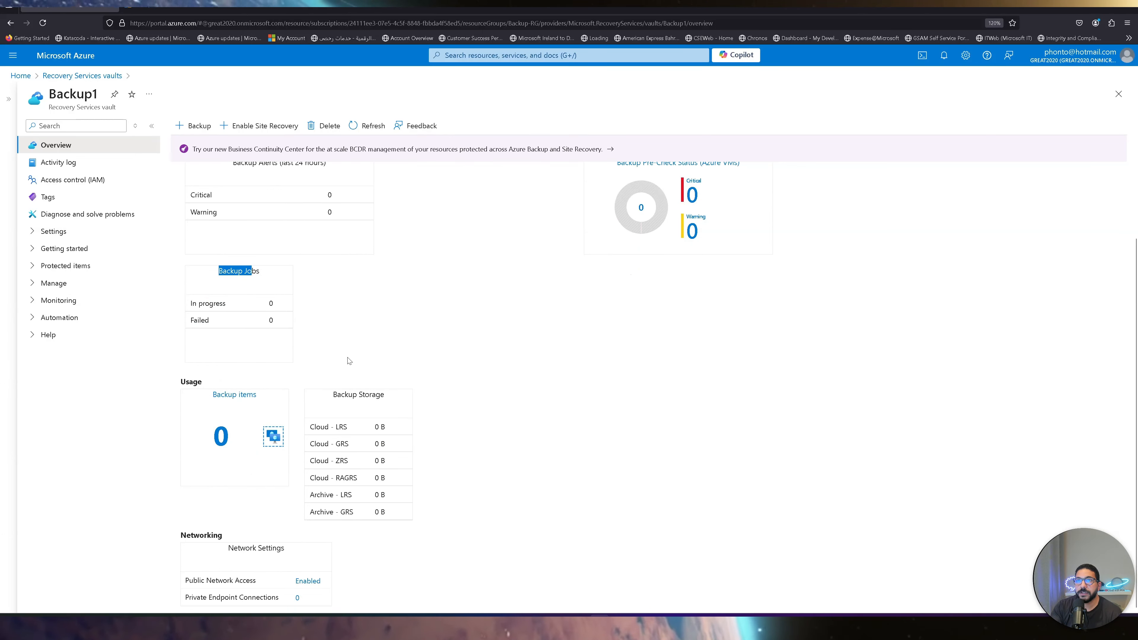
pyautogui.scroll(2, 349, 361)
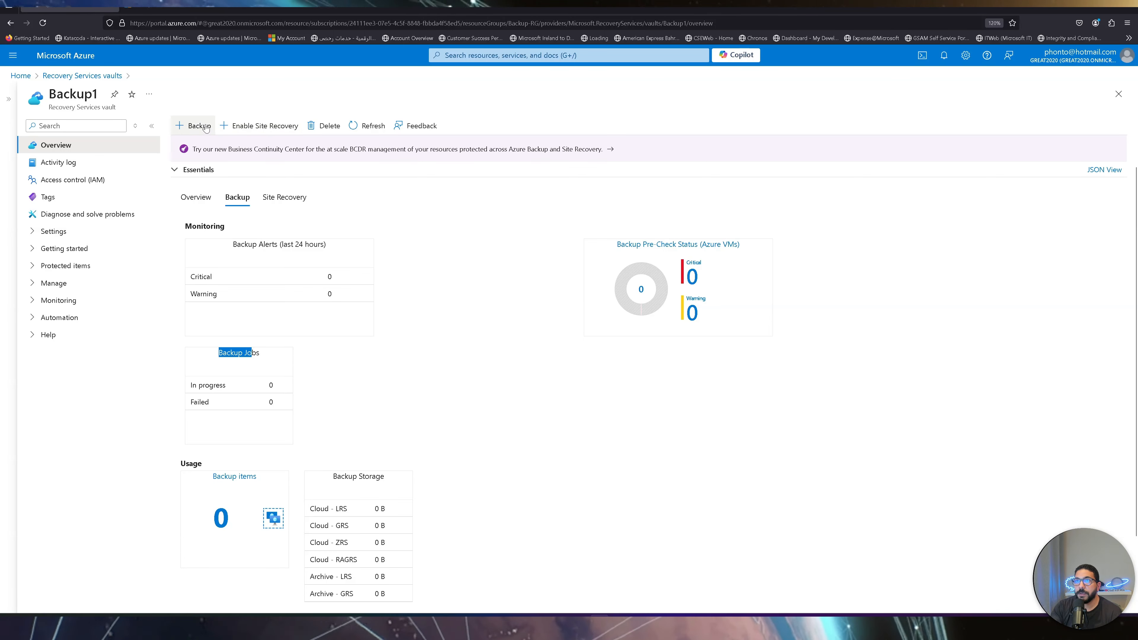
# Step: View the backup goal options for a new backup, return to the Backup1 overview and refresh it
pyautogui.click(193, 128)
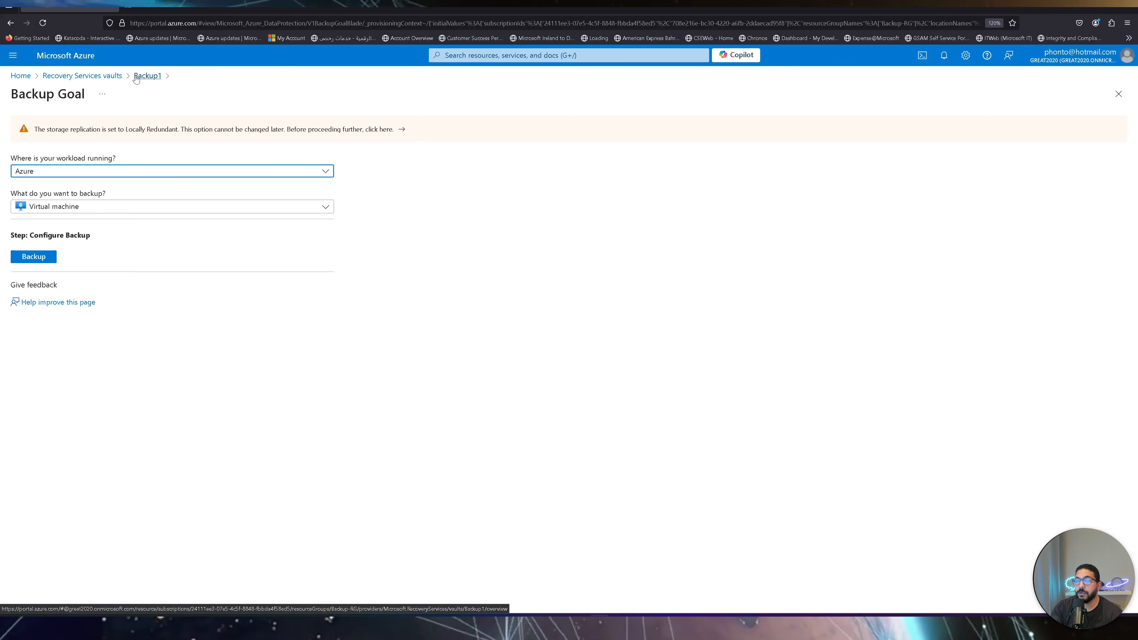
pyautogui.click(145, 81)
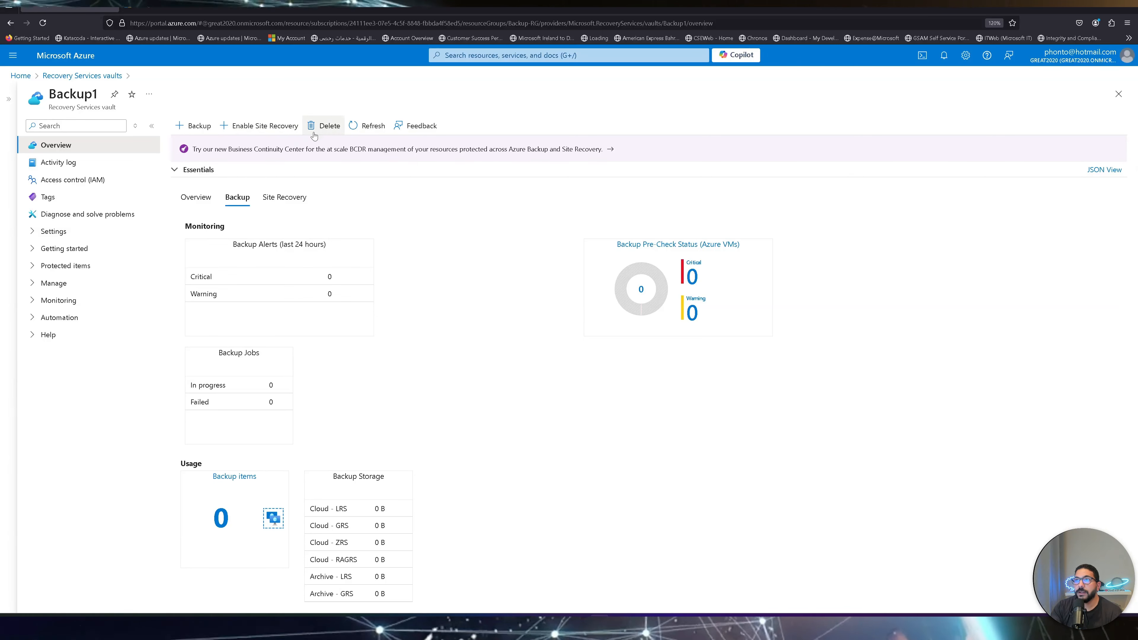
pyautogui.click(352, 126)
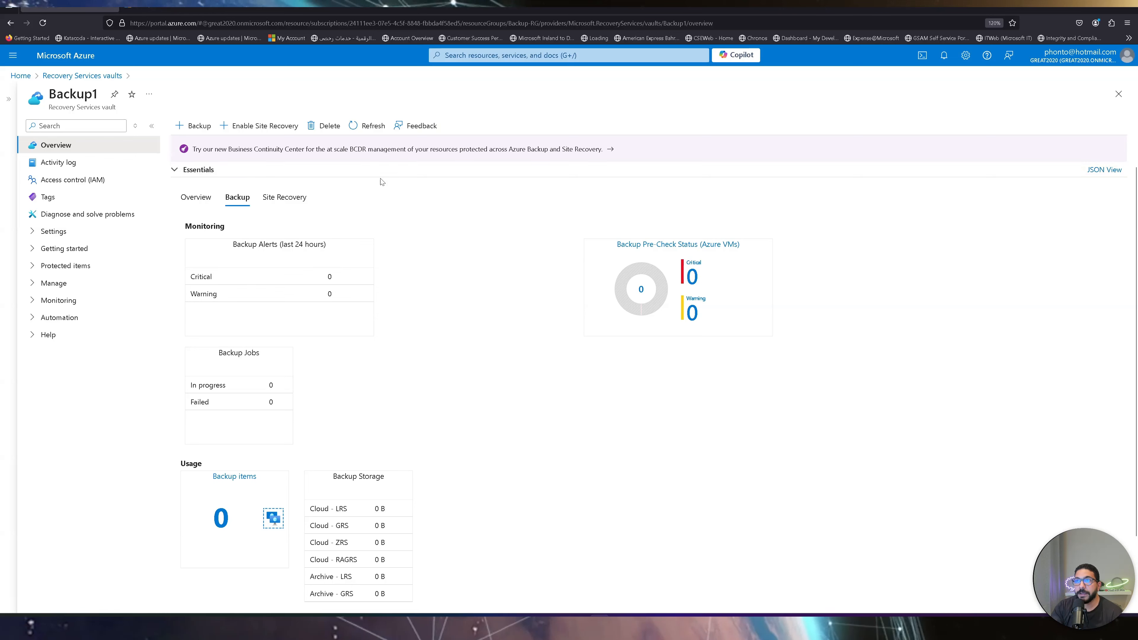
# Step: Review the vault's Site Recovery summary and compare its infrastructure view for VMware and Hyper-V machines
pyautogui.click(284, 197)
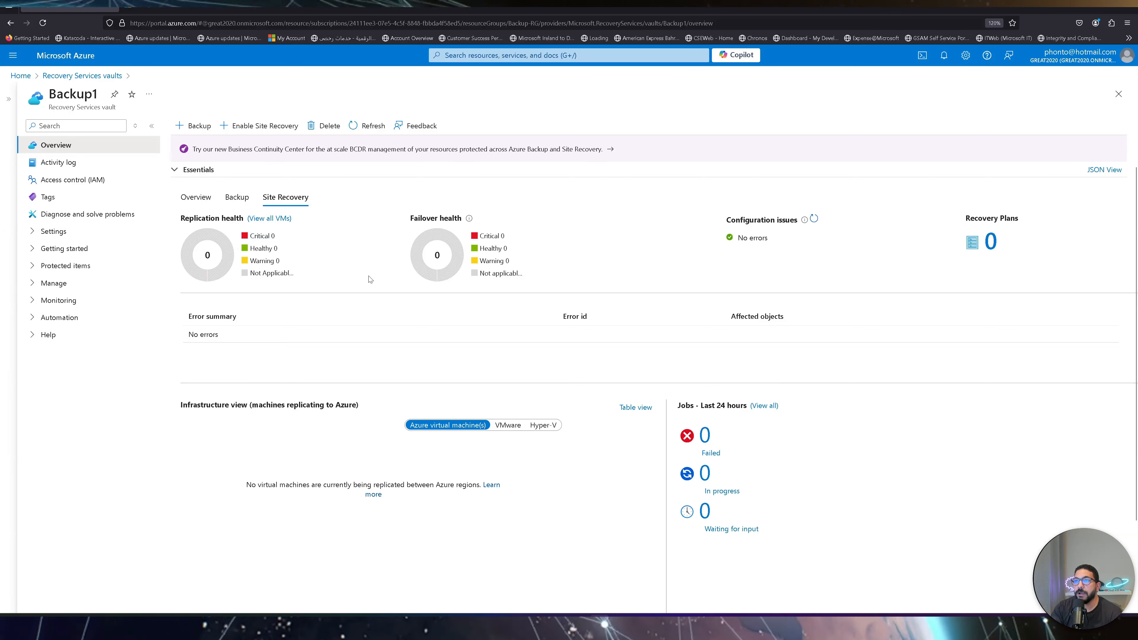
pyautogui.moveTo(248, 405); pyautogui.dragTo(357, 406)
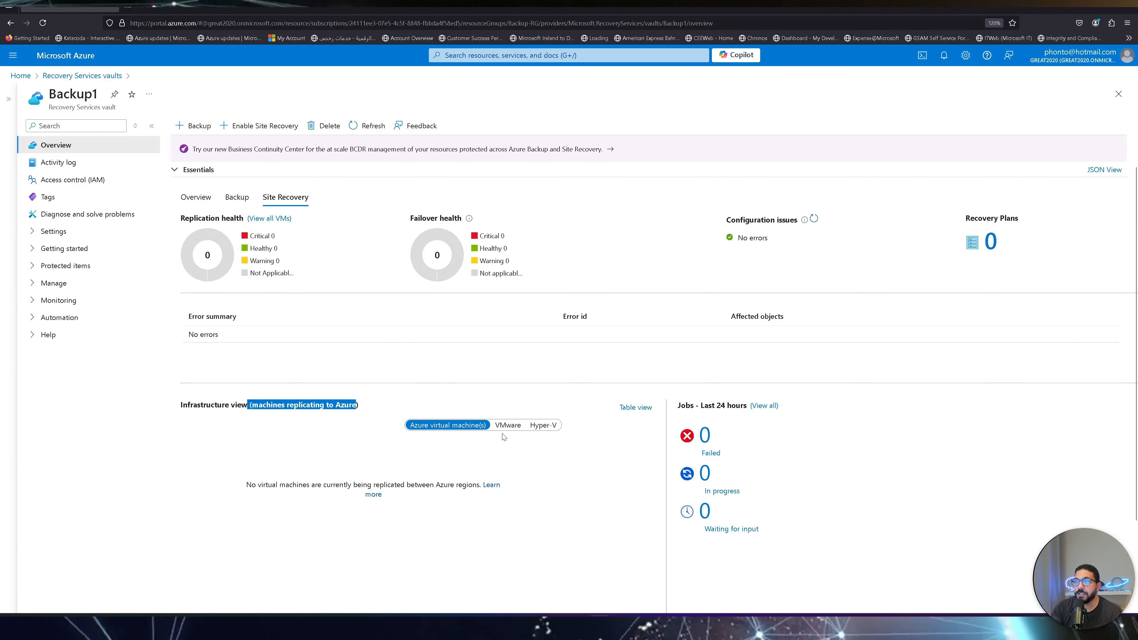
pyautogui.click(507, 425)
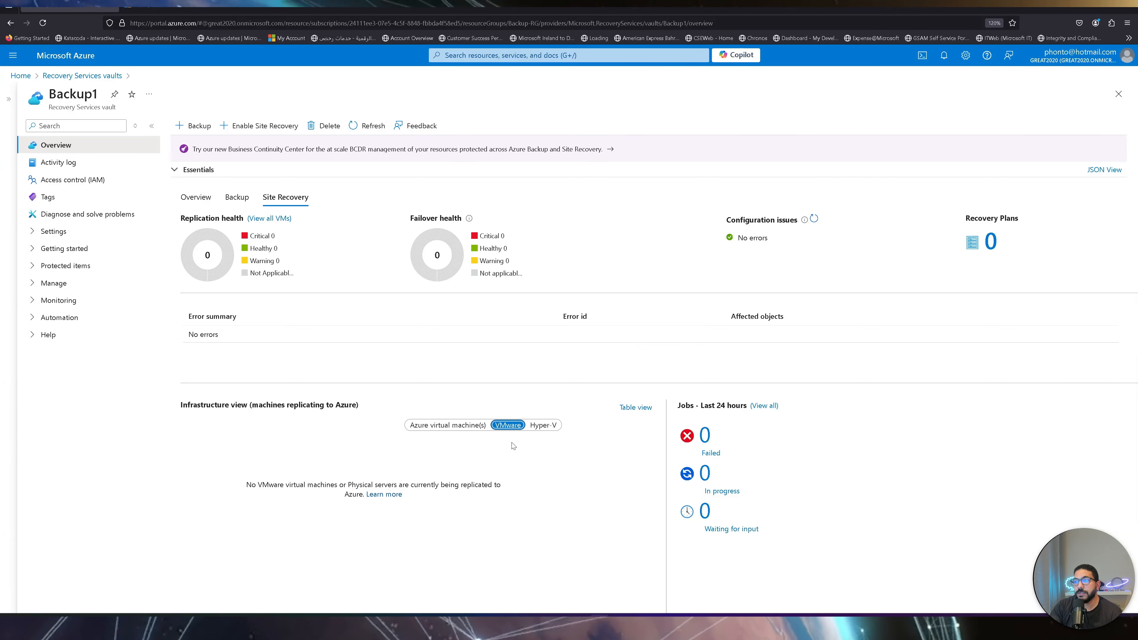
pyautogui.click(542, 426)
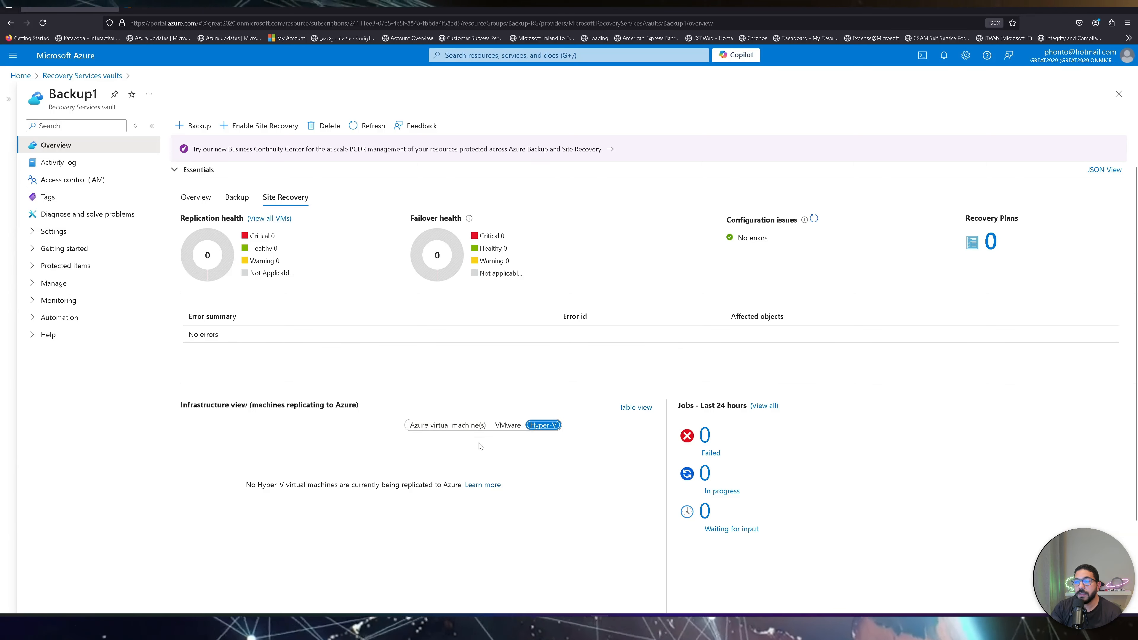
pyautogui.click(516, 426)
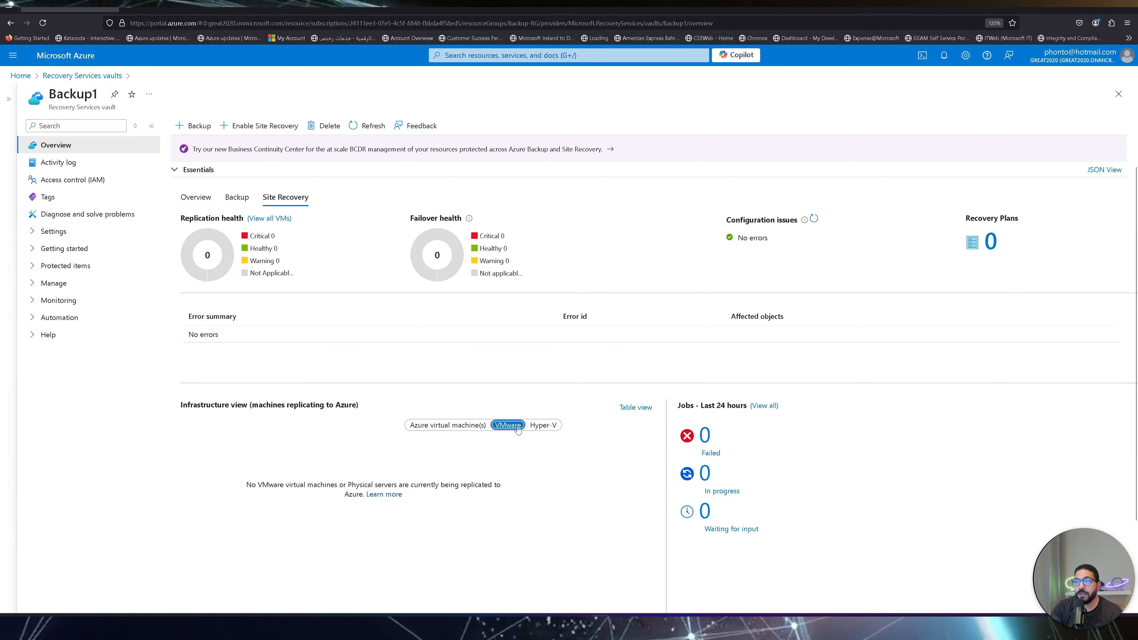
pyautogui.click(542, 425)
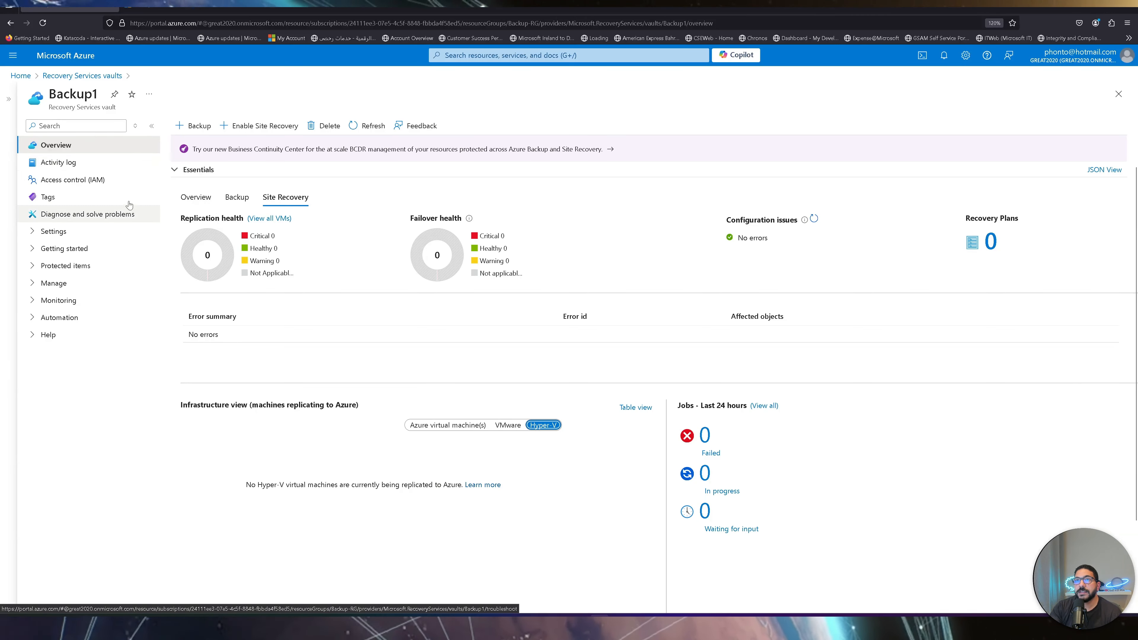
# Step: Expand the vault's Essentials and review its resource group, location and subscription details
pyautogui.click(176, 169)
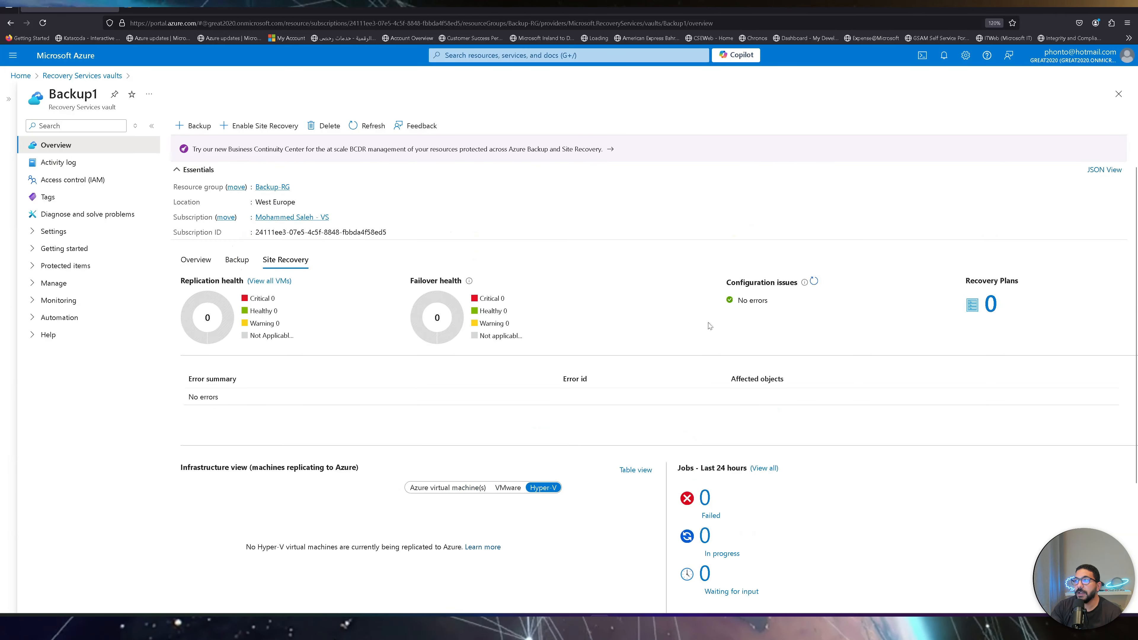
pyautogui.click(175, 171)
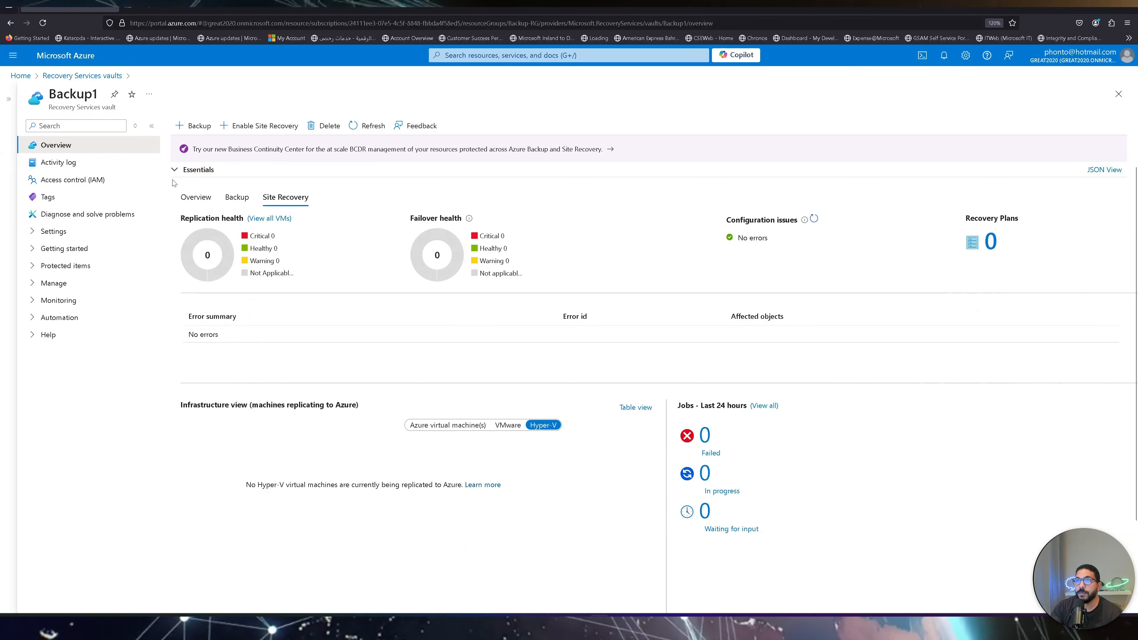
pyautogui.click(175, 172)
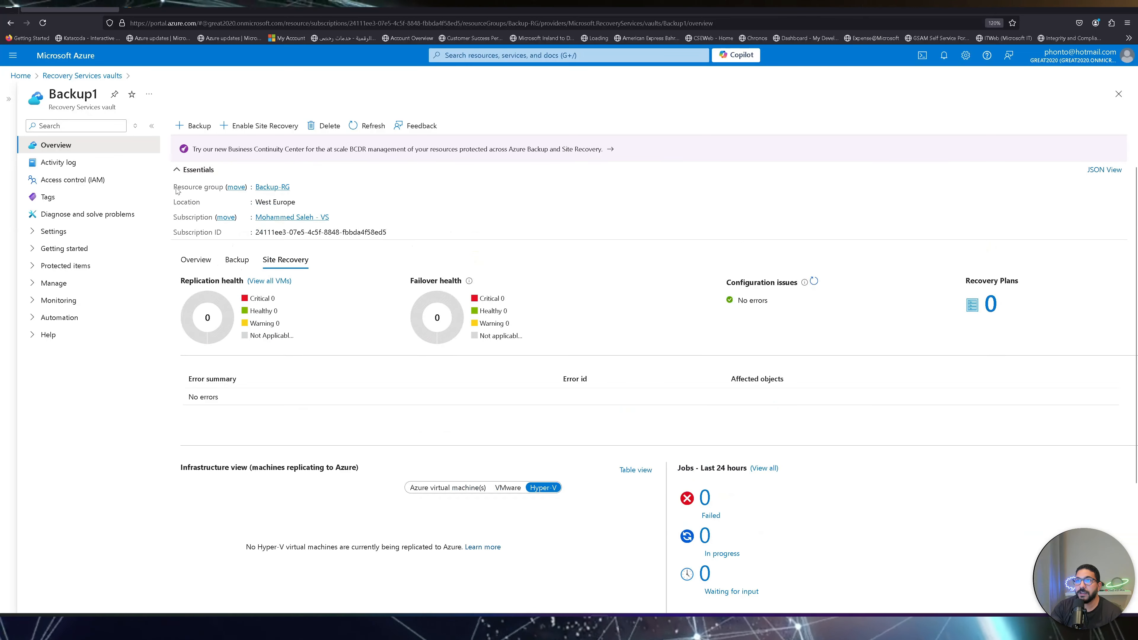
pyautogui.moveTo(177, 188); pyautogui.dragTo(308, 189)
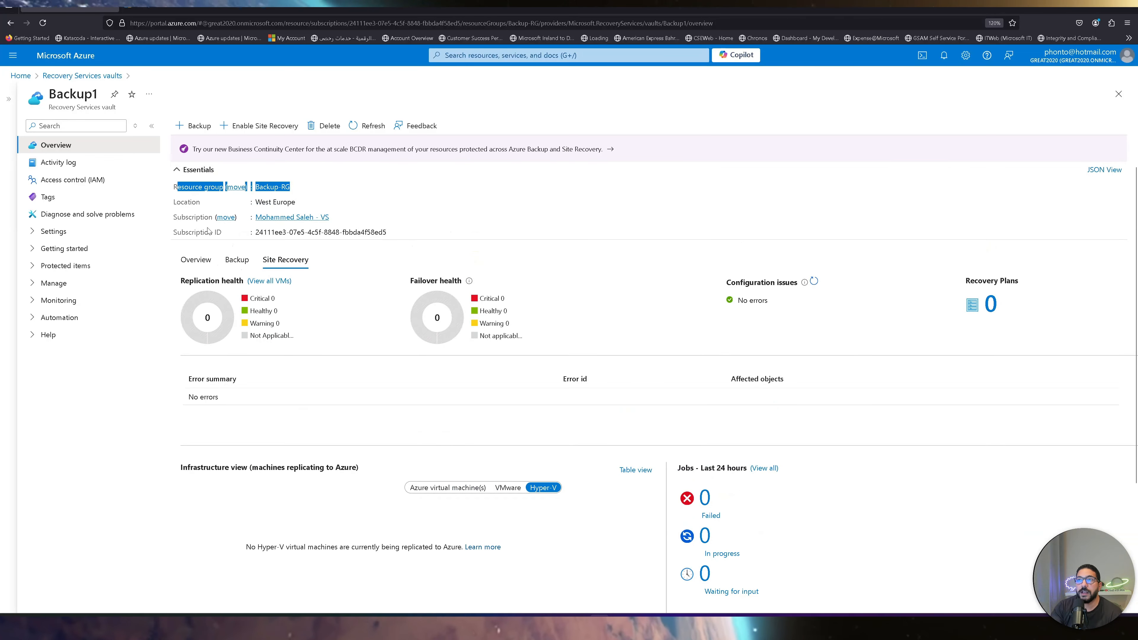
pyautogui.click(180, 206)
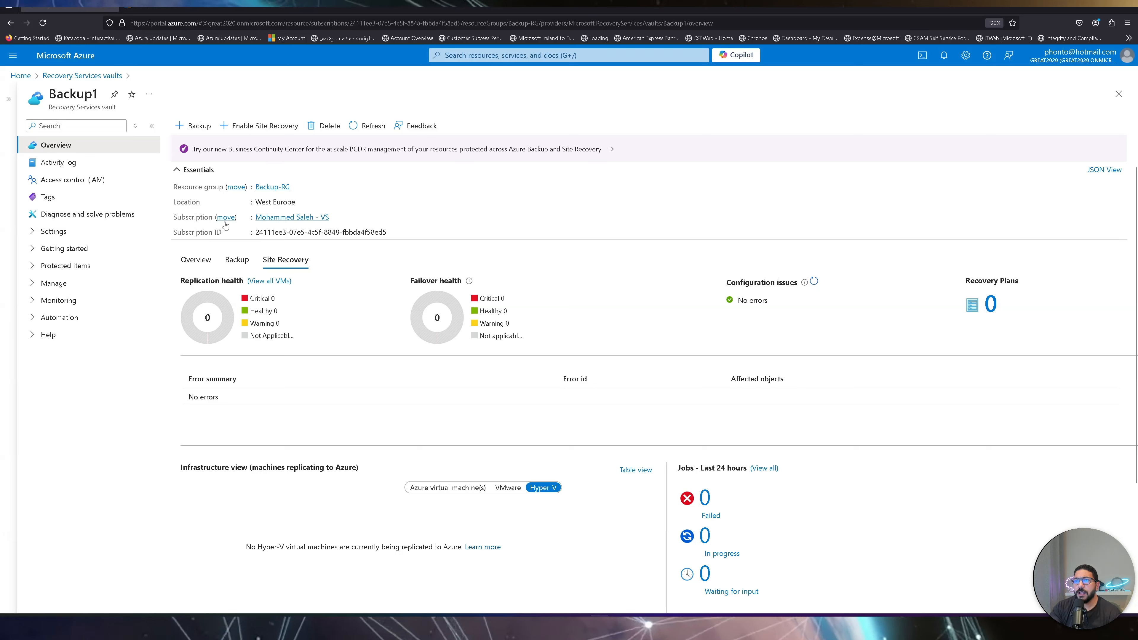
pyautogui.moveTo(182, 217); pyautogui.dragTo(330, 233)
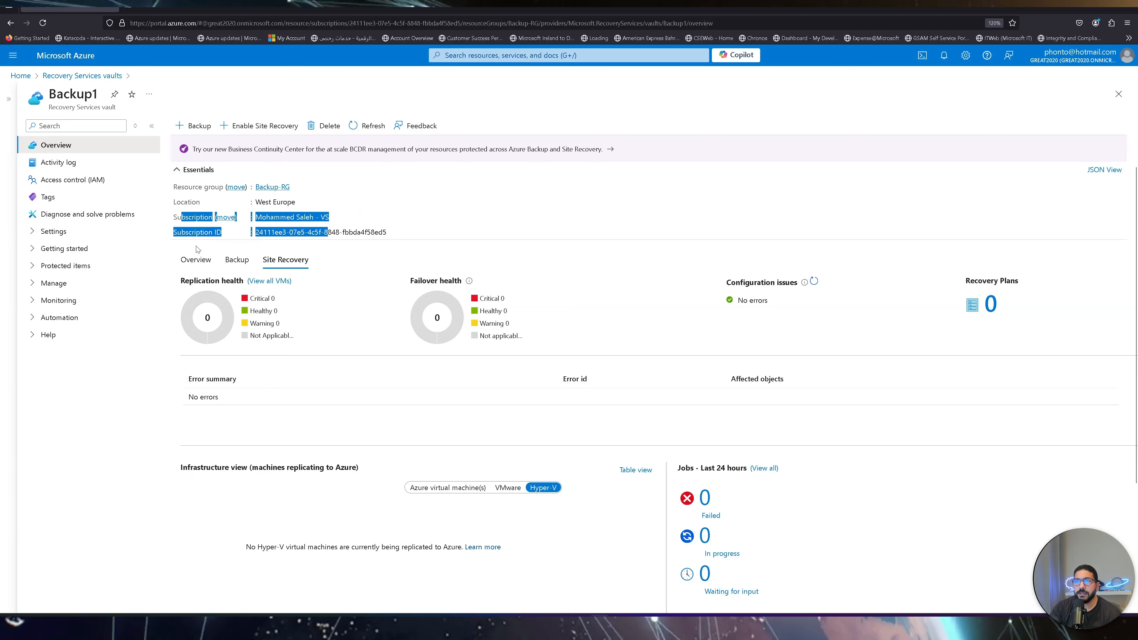
pyautogui.click(185, 239)
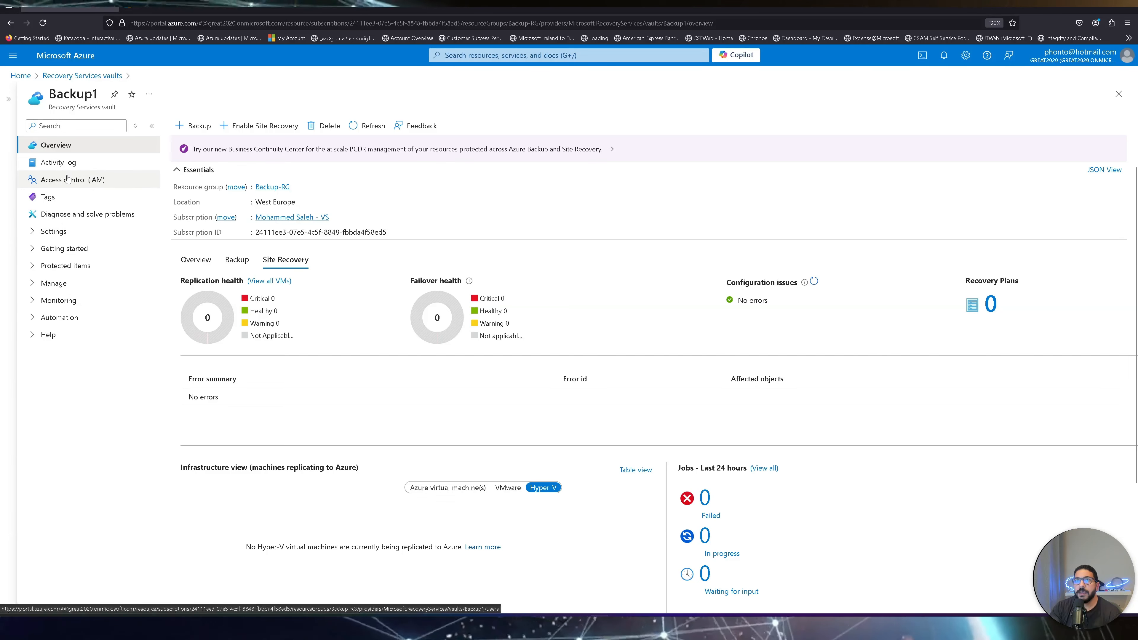
# Step: Open the vault's activity log, expand the Create Vault operation and examine its event times and initiator
pyautogui.click(59, 163)
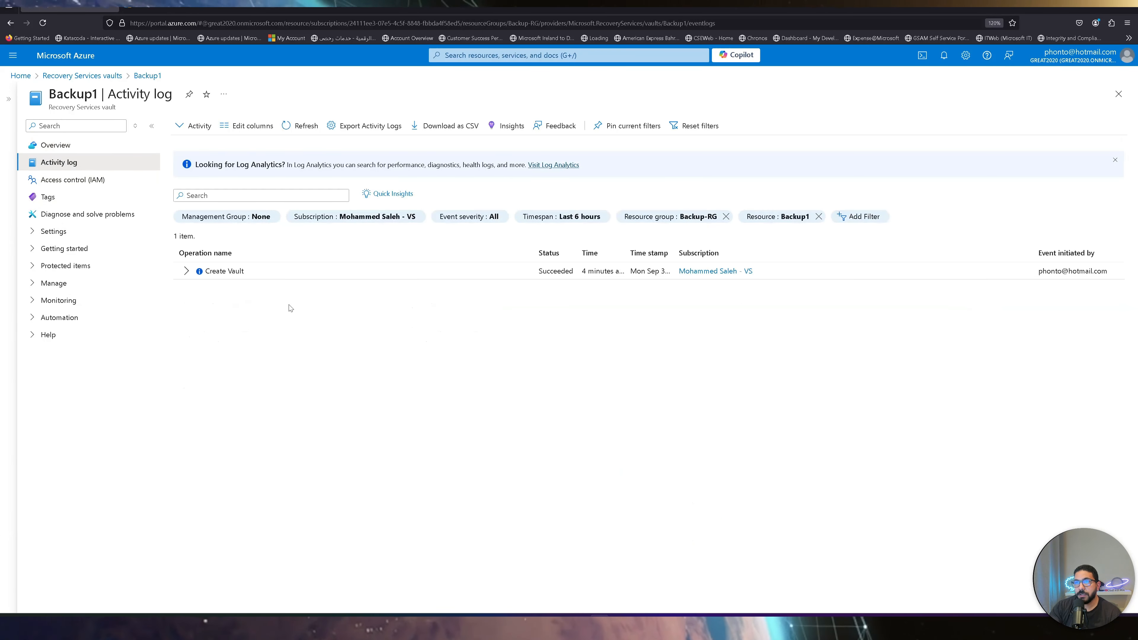
pyautogui.click(186, 272)
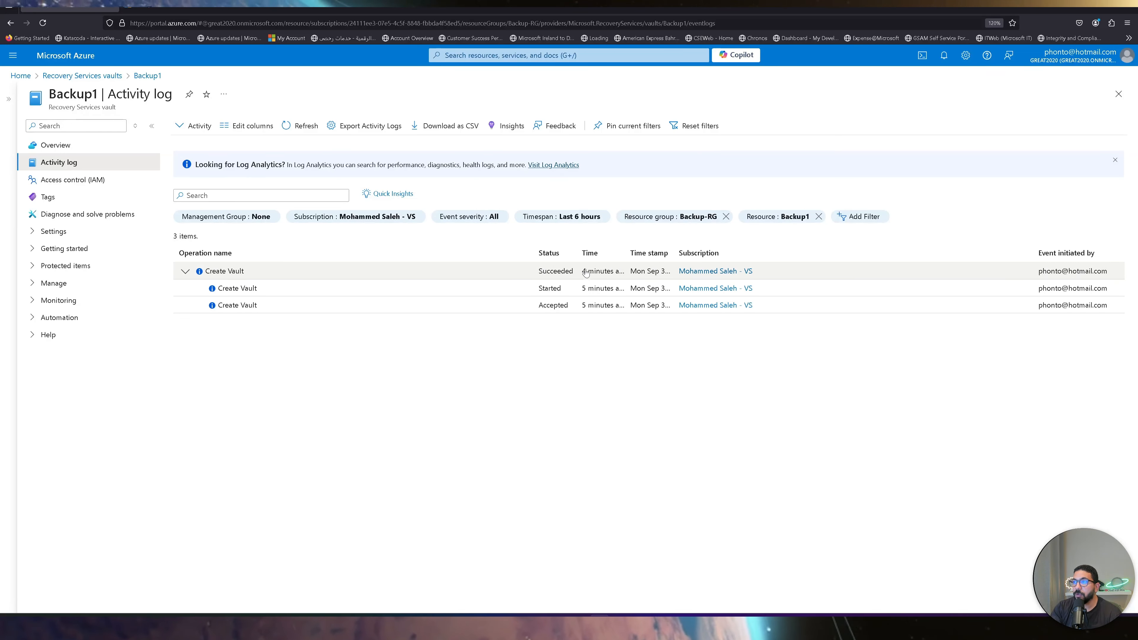
pyautogui.moveTo(583, 272); pyautogui.dragTo(613, 276)
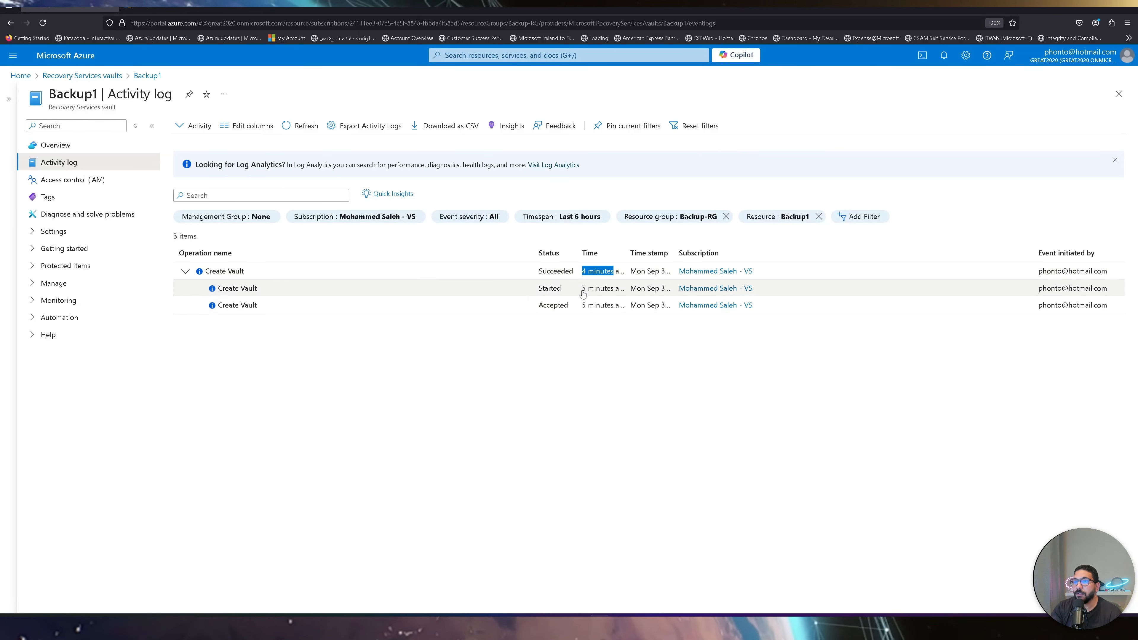
pyautogui.moveTo(582, 290); pyautogui.dragTo(604, 289)
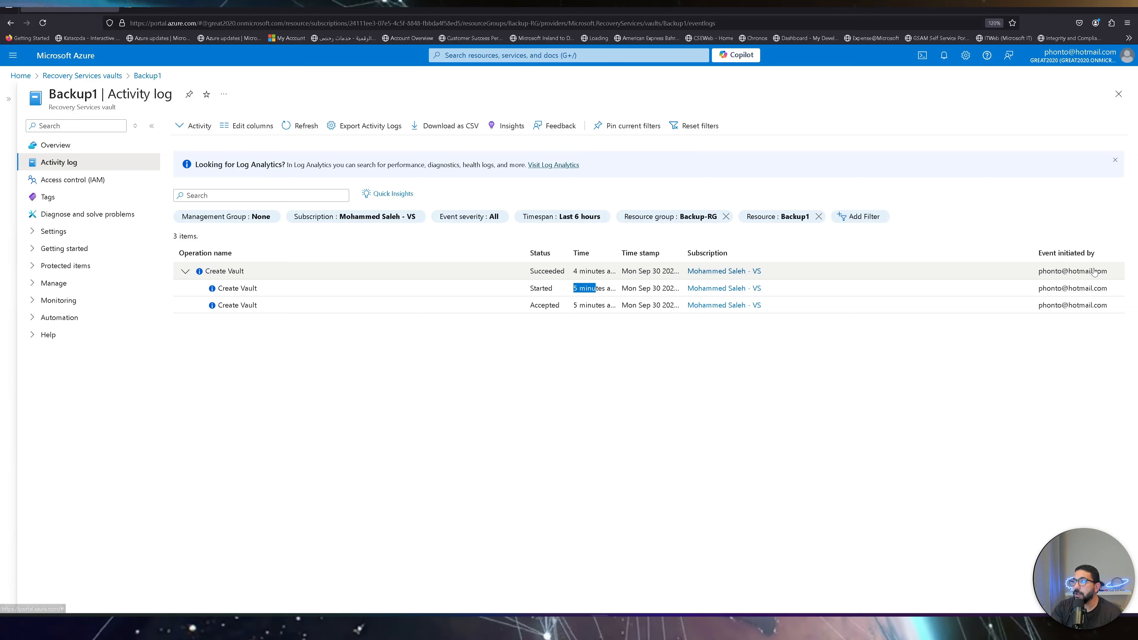
pyautogui.moveTo(1042, 272); pyautogui.dragTo(1101, 274)
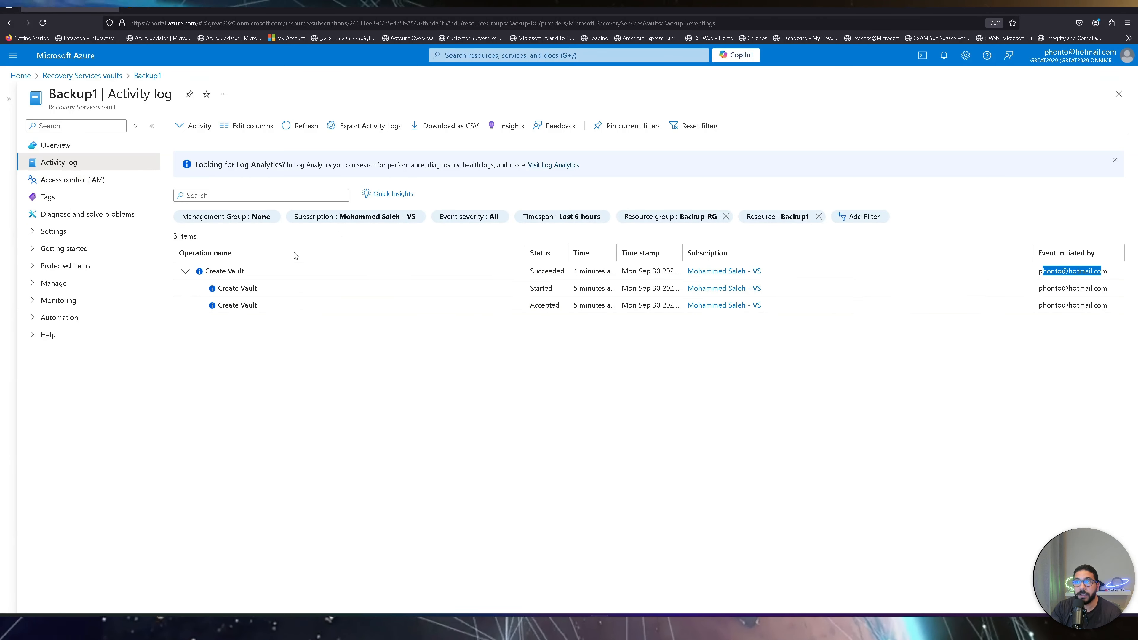
# Step: View the vault's Access control (IAM) page and expand the Settings, Getting started, Protected items, Manage and Monitoring groups
pyautogui.click(58, 183)
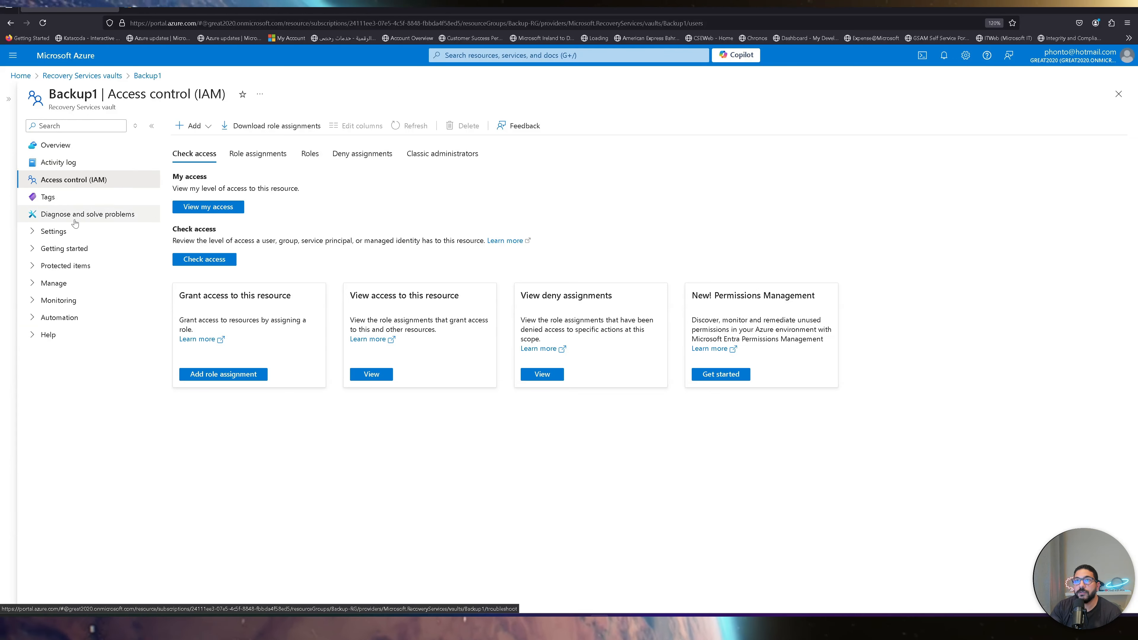
pyautogui.click(33, 231)
pyautogui.click(32, 317)
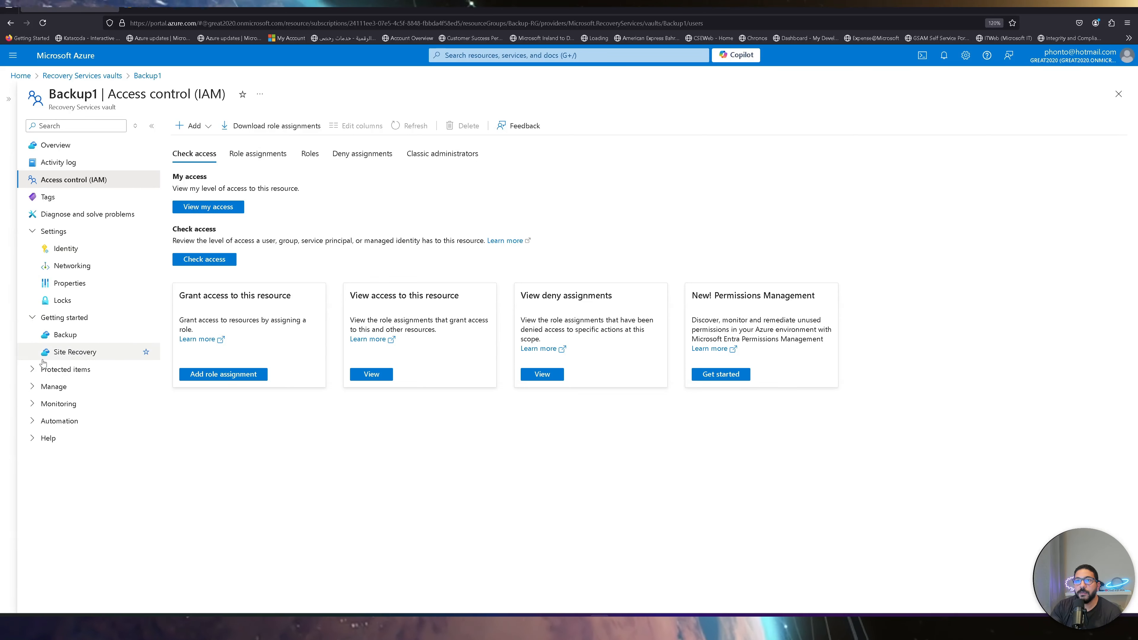
pyautogui.click(32, 369)
pyautogui.click(33, 420)
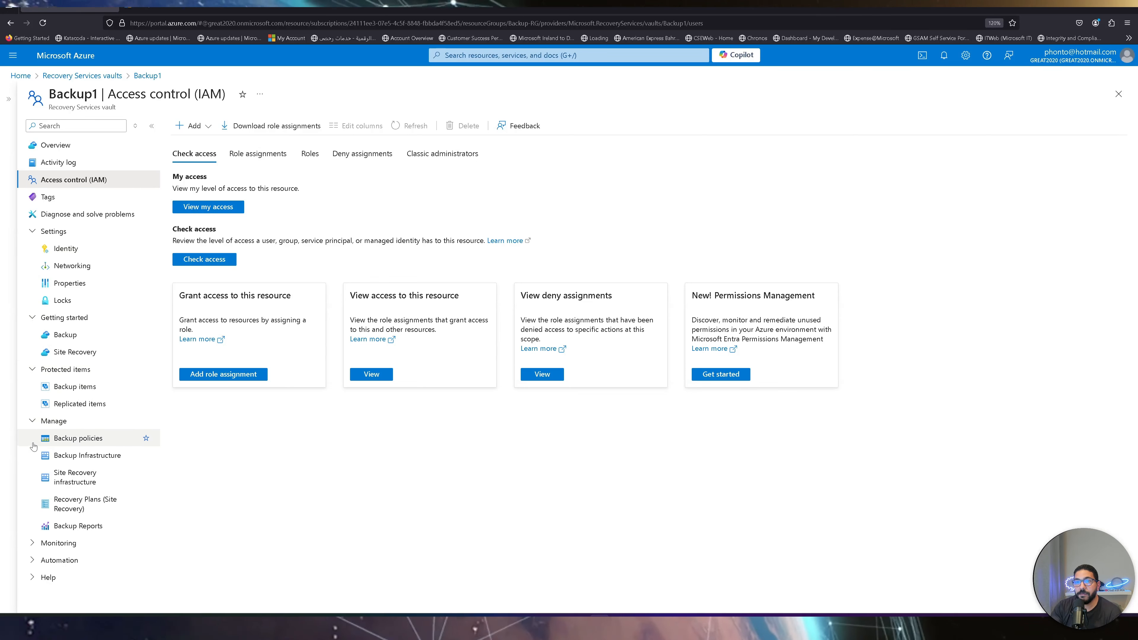
pyautogui.click(43, 543)
pyautogui.scroll(-2, 43, 560)
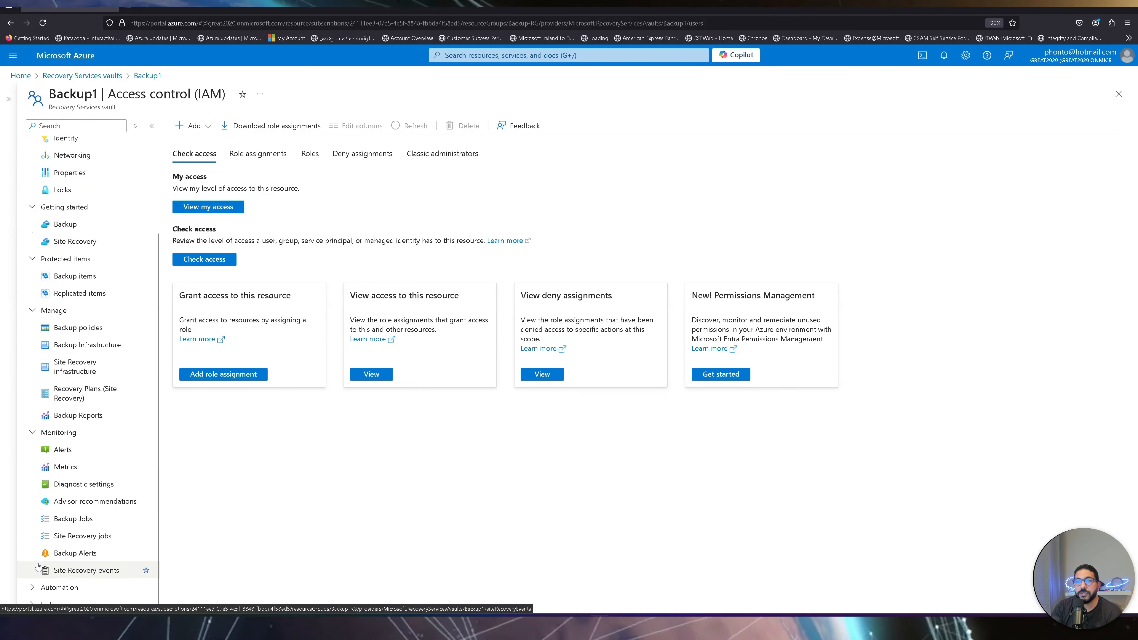
pyautogui.scroll(-2, 50, 515)
pyautogui.scroll(4, 49, 470)
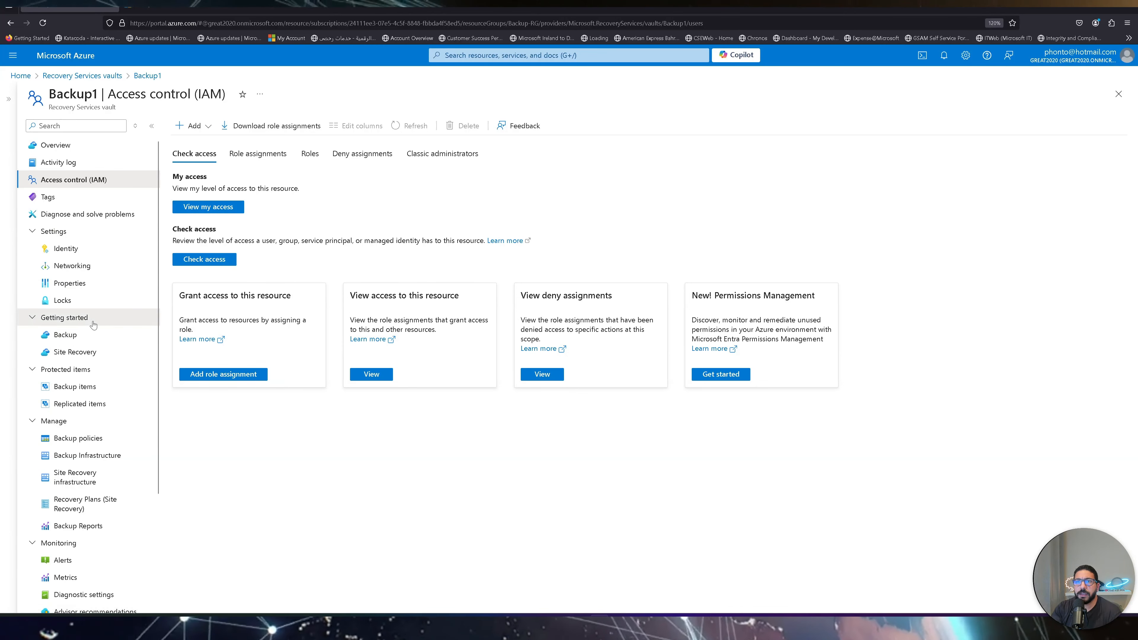
# Step: Open the vault's Backup page under Getting started and look over the available management and monitoring entries
pyautogui.click(77, 336)
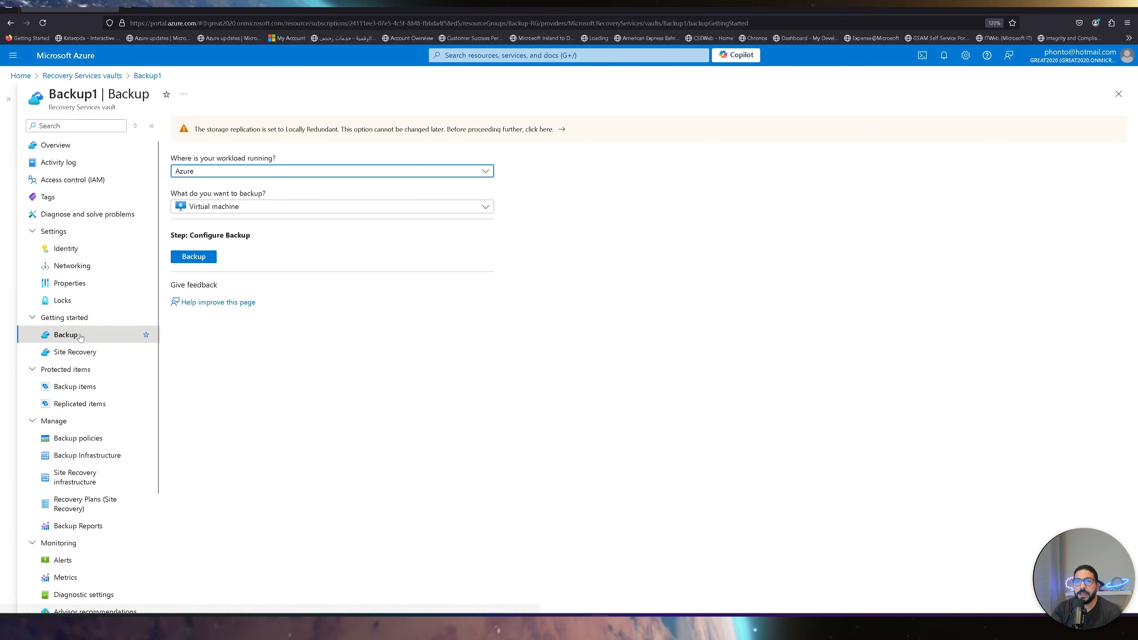
pyautogui.scroll(-2, 68, 438)
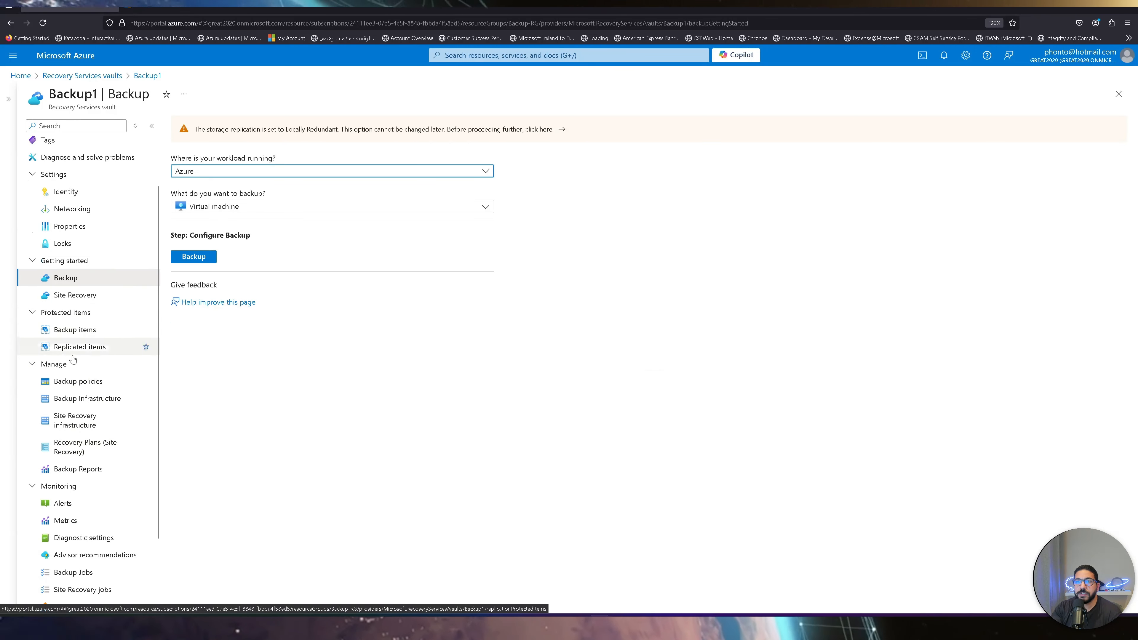
pyautogui.scroll(1, 76, 473)
pyautogui.scroll(-2, 75, 489)
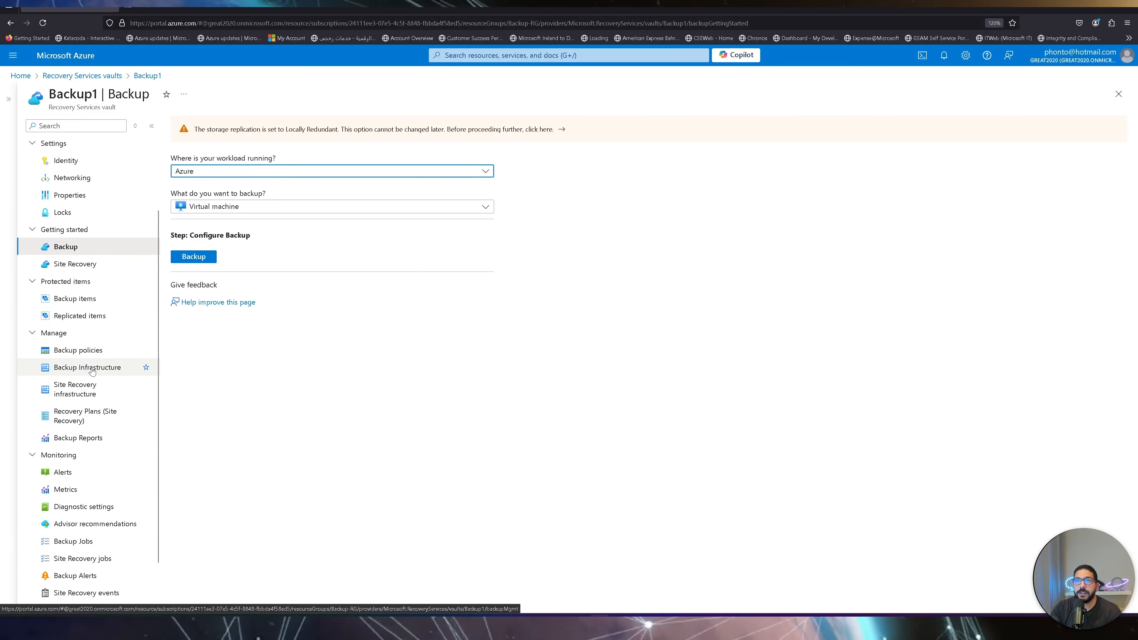
pyautogui.scroll(3, 91, 369)
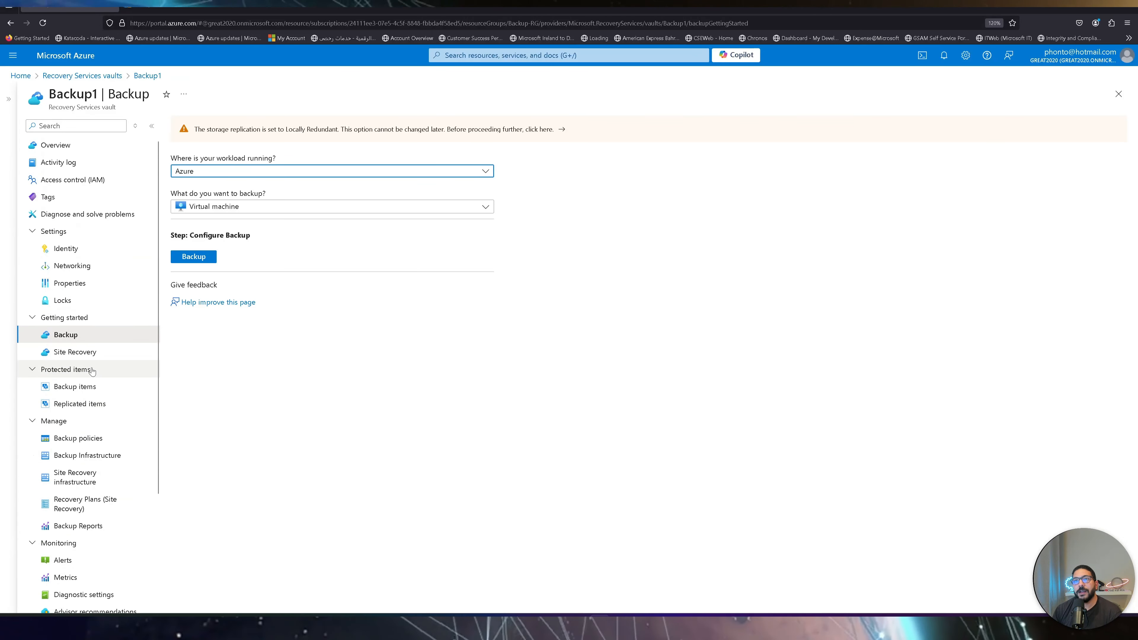